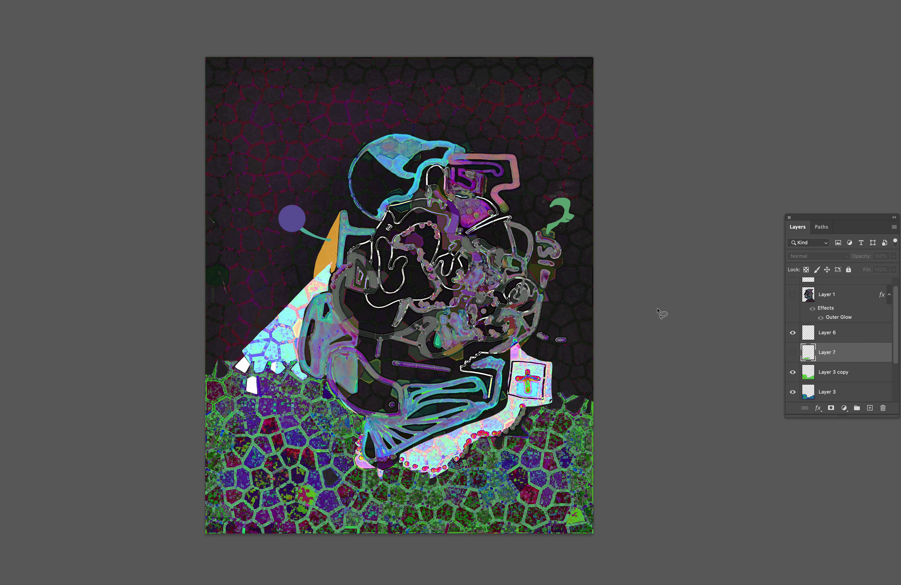
Show Layer 7 and look at the bull skull painting in the browser as a reference before returning to the artwork
left_click(793, 354)
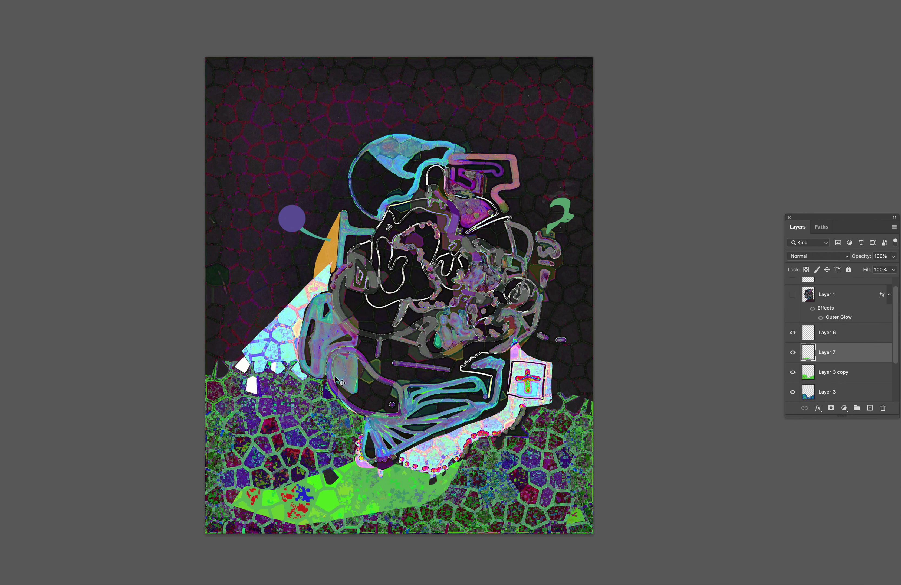
key("super+Tab")
key("super+Tab")
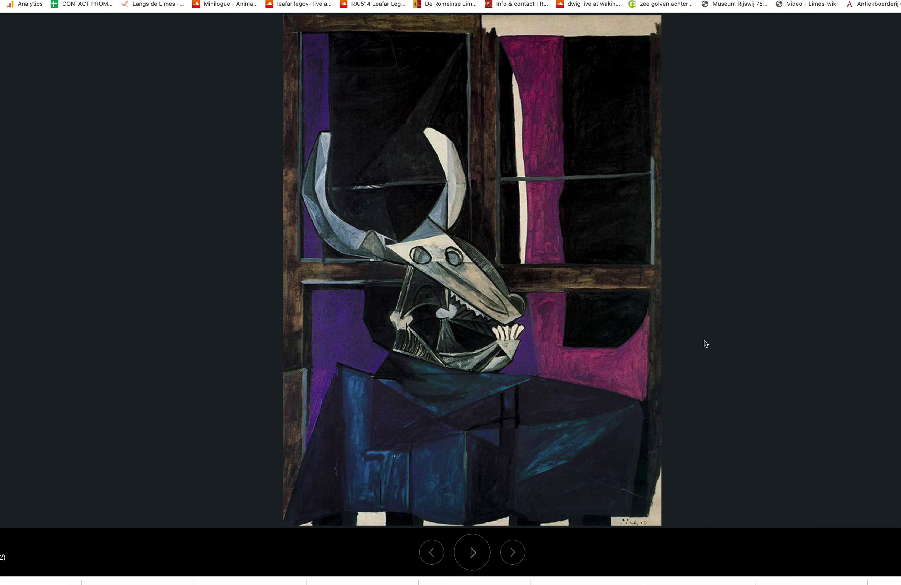
key("super+Tab")
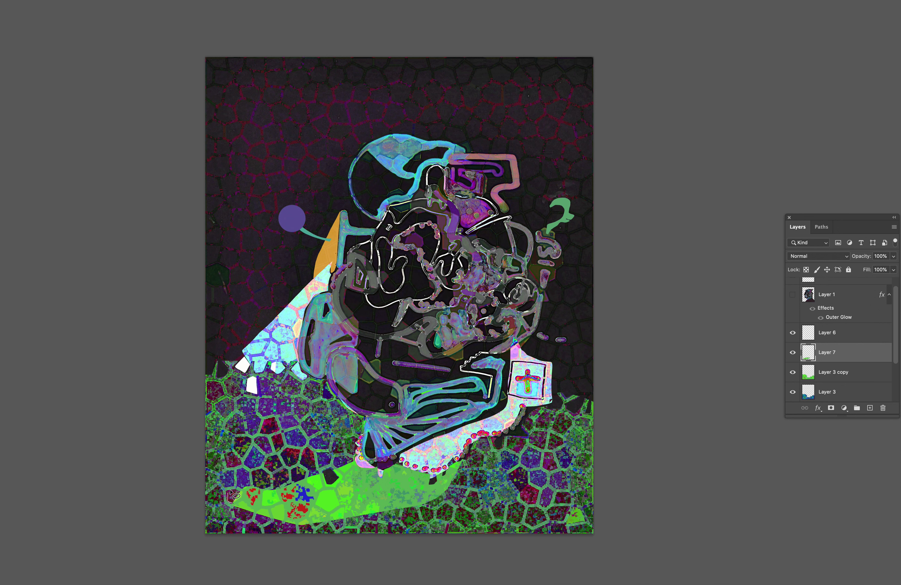
Lasso three tooth shapes at the front end of the green jaw and fill them with white
left_click_drag(240, 491, 239, 492)
mouse_move(255, 471)
left_mouse_down()
mouse_move(275, 479)
mouse_move(269, 490)
left_mouse_up()
left_click(255, 386, "alt")
mouse_move(250, 483)
left_mouse_down()
mouse_move(237, 496)
mouse_move(275, 474)
left_mouse_up()
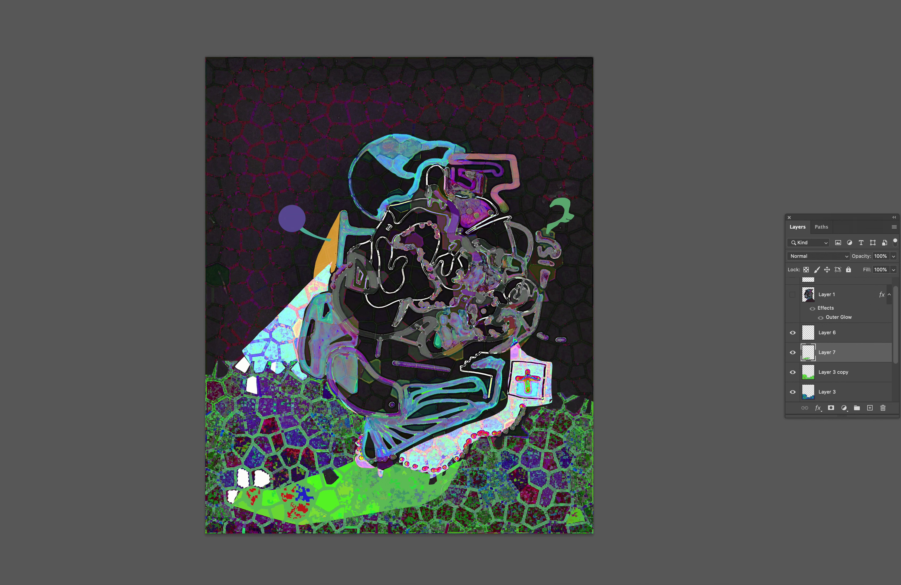
key("ctrl+d")
Extend the tooth row along the jaw's upper edge with three more lassoed shapes filled with white
key("l")
mouse_move(272, 480)
left_mouse_down()
mouse_move(287, 470)
mouse_move(283, 488)
left_mouse_up()
key("super+BackSpace")
key("super+d")
mouse_move(294, 483)
left_mouse_down()
mouse_move(298, 467)
mouse_move(307, 472)
left_mouse_up()
key("alt+BackSpace")
key("ctrl+d")
left_click_drag(311, 471, 316, 472)
key("b")
key("v")
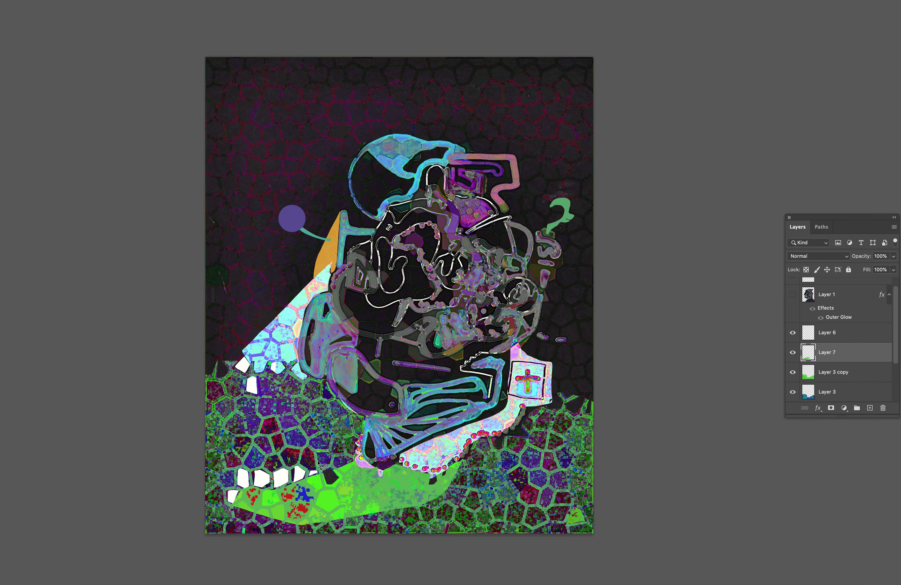
Add two separate white teeth farther back along the jaw, around the dark cell on its upper edge
mouse_move(318, 461)
left_mouse_down()
mouse_move(325, 452)
mouse_move(328, 466)
mouse_move(322, 456)
left_mouse_up()
key("b")
key("super+d")
key("l")
mouse_move(333, 465)
left_mouse_down()
mouse_move(339, 458)
mouse_move(350, 466)
mouse_move(341, 460)
left_mouse_up()
key("b")
key("super+d")
left_click_drag(371, 457, 393, 468)
Shift the hue of Layer 7 to +94 with Hue/Saturation
key("super+u")
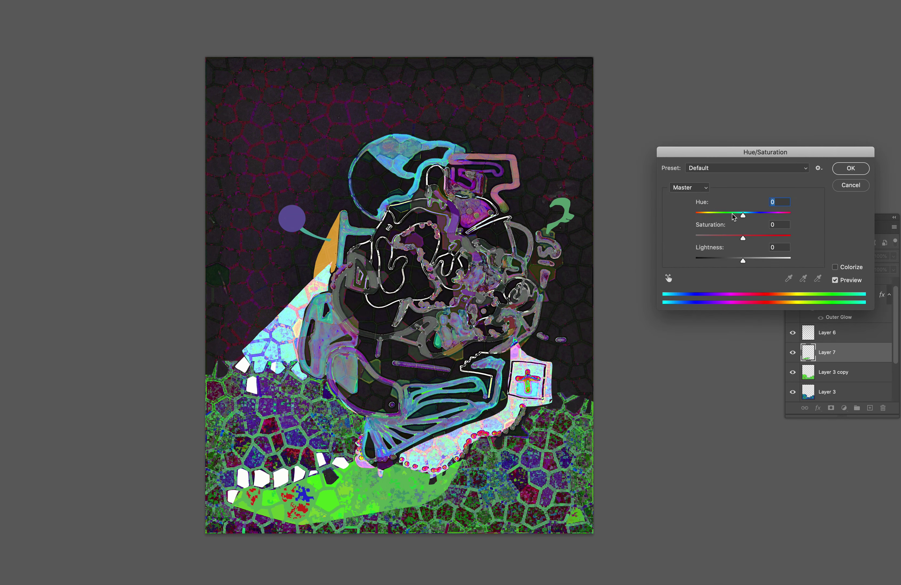
left_click_drag(731, 215, 775, 214)
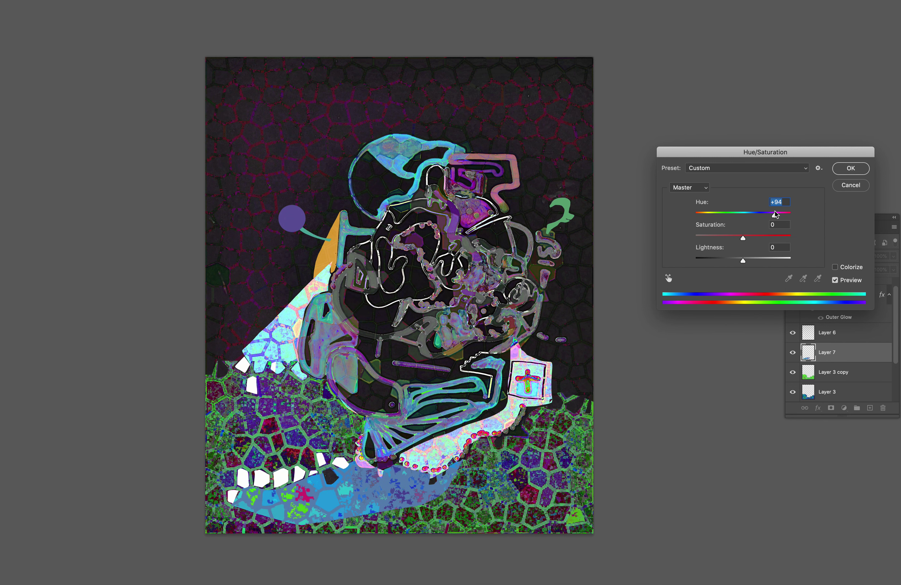
Examine how the recoloured jaw and its teeth read within the whole composition at several zoom levels
key("super+minus")
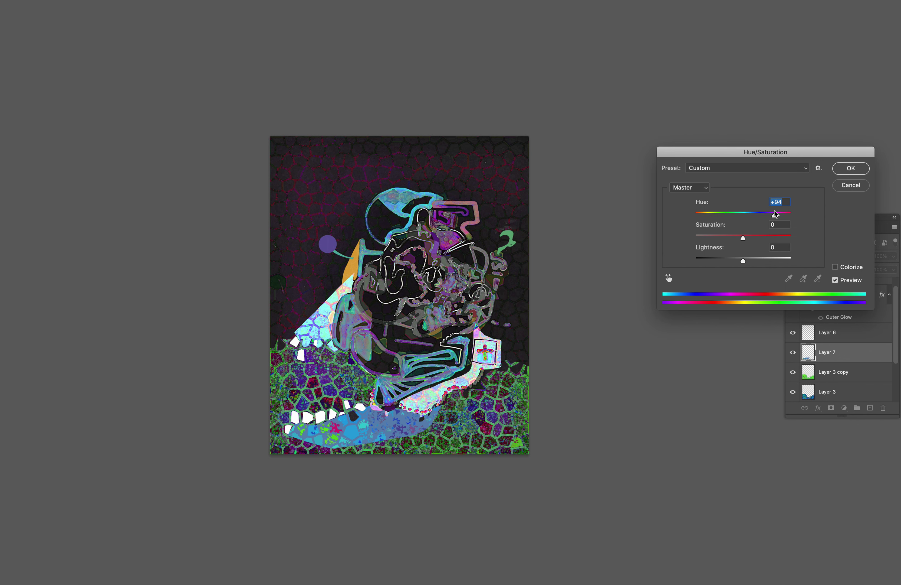
key("super+minus")
key("super+minus")
key("super+minus")
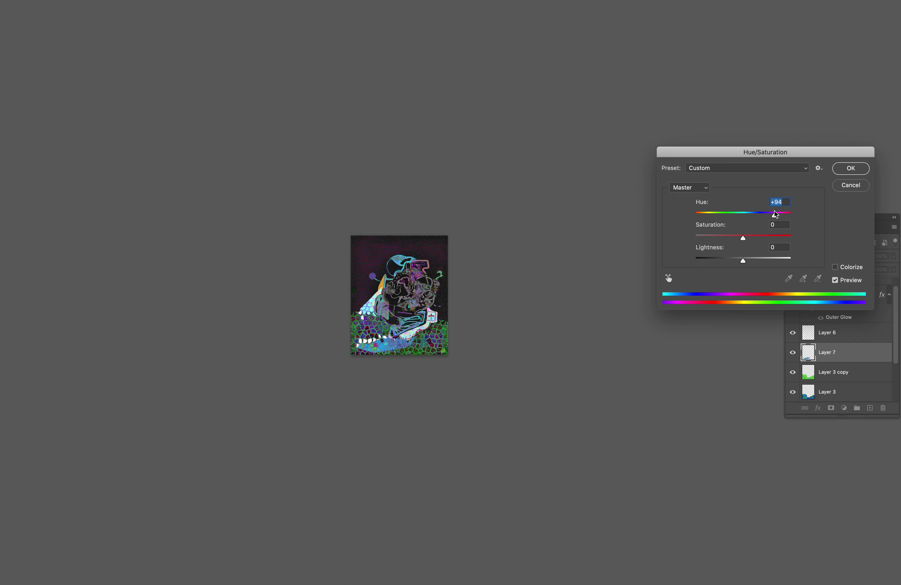
key("super+plus")
key("super+plus")
key("super+plus")
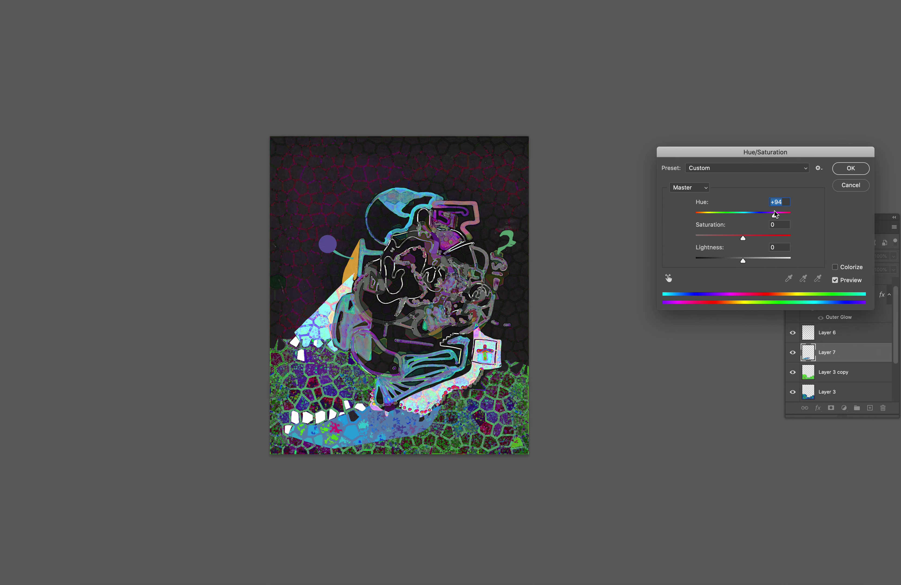
key("super+minus")
key("super+minus")
key("super+minus")
key("super+minus")
key("super+minus")
key("super+minus")
key("super+minus")
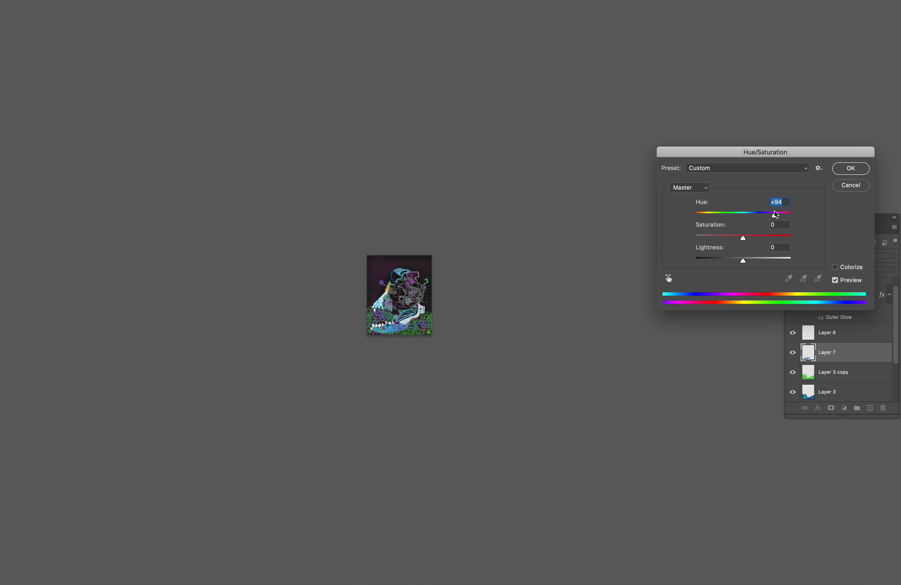
key("super+plus")
key("super+plus")
key("super+plus")
key("super+plus")
key("super+plus")
key("super+plus")
key("super+plus")
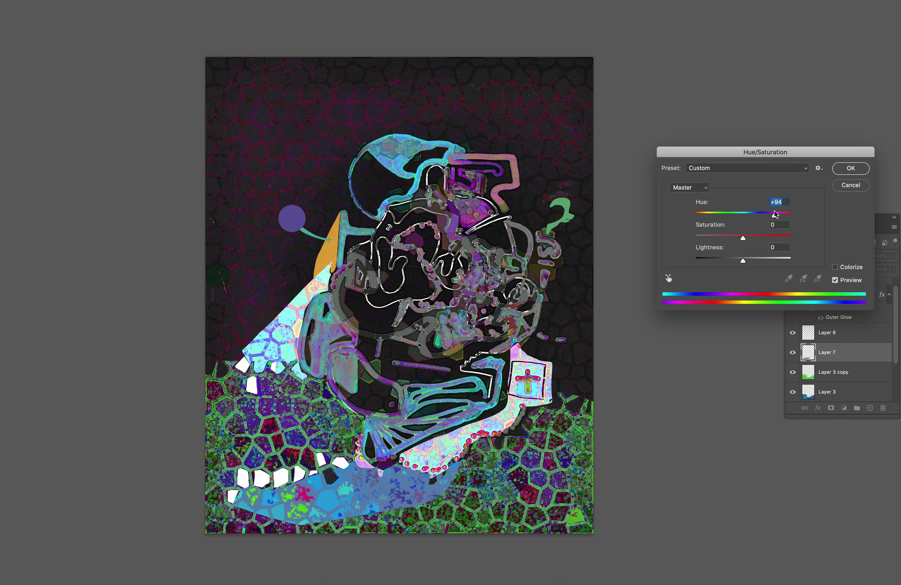
key("super+minus")
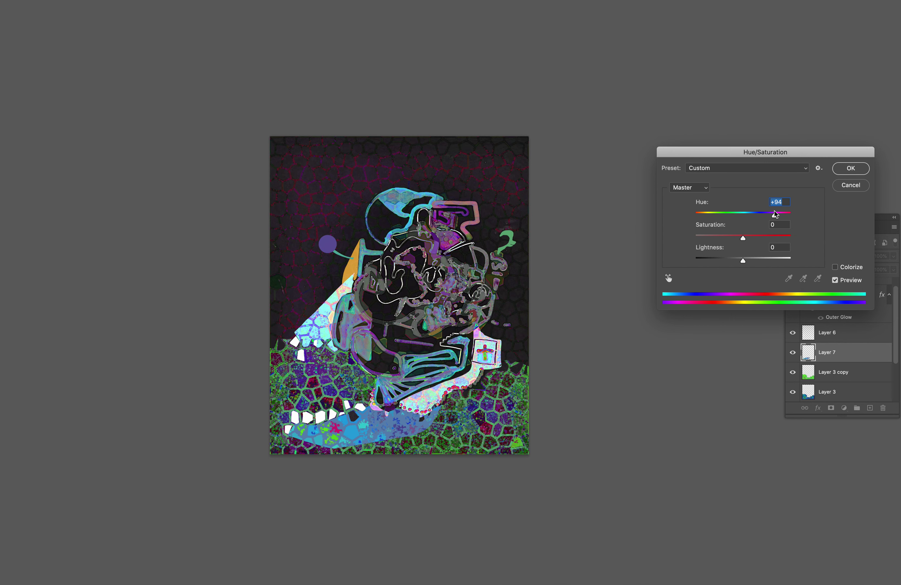
Set Layer 7's hue to about -43 and its saturation to +5, and apply the adjustment
left_click(743, 216)
left_click_drag(743, 215, 747, 239)
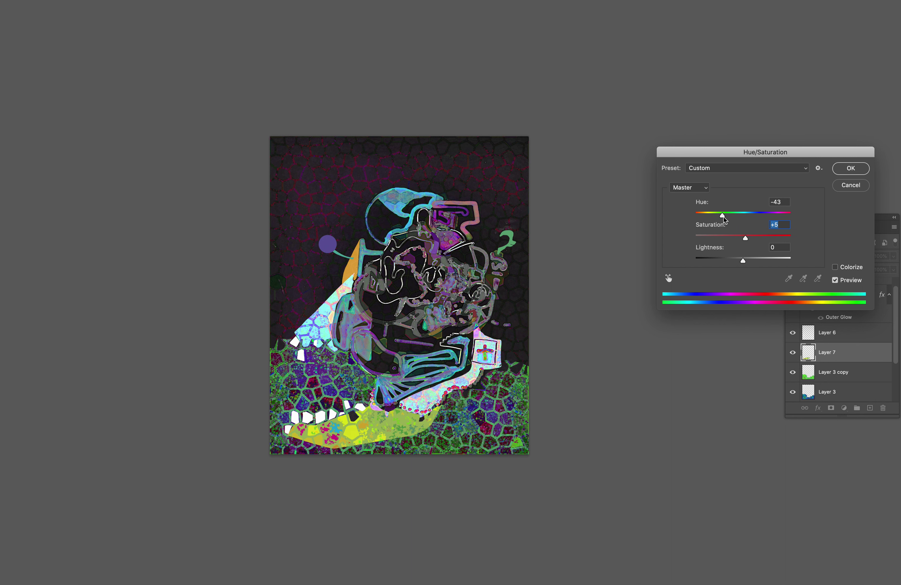
left_click_drag(725, 217, 724, 216)
key("shift+Tab")
key("Return")
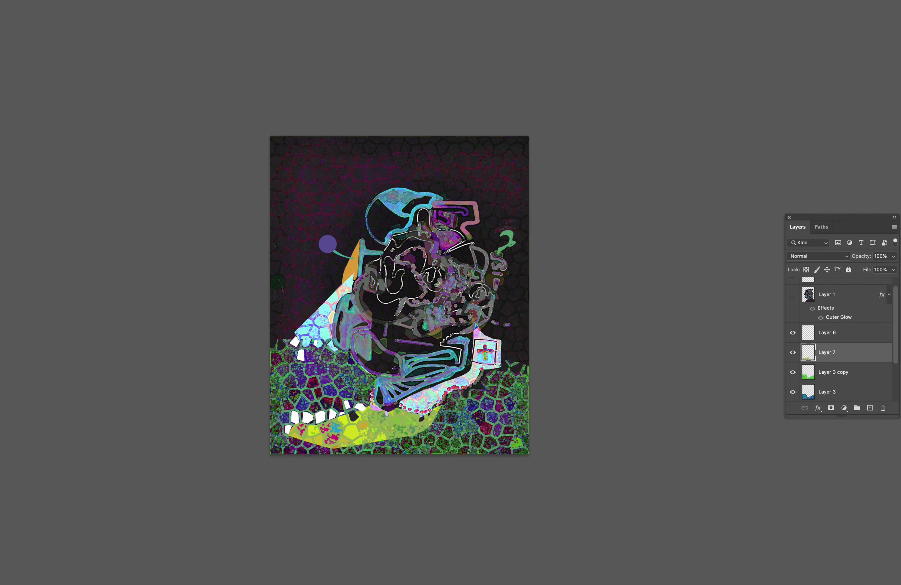
Merge the visible layers and copy a lassoed area of the mosaic ground behind the jaw onto a new layer
key("super+shift+e")
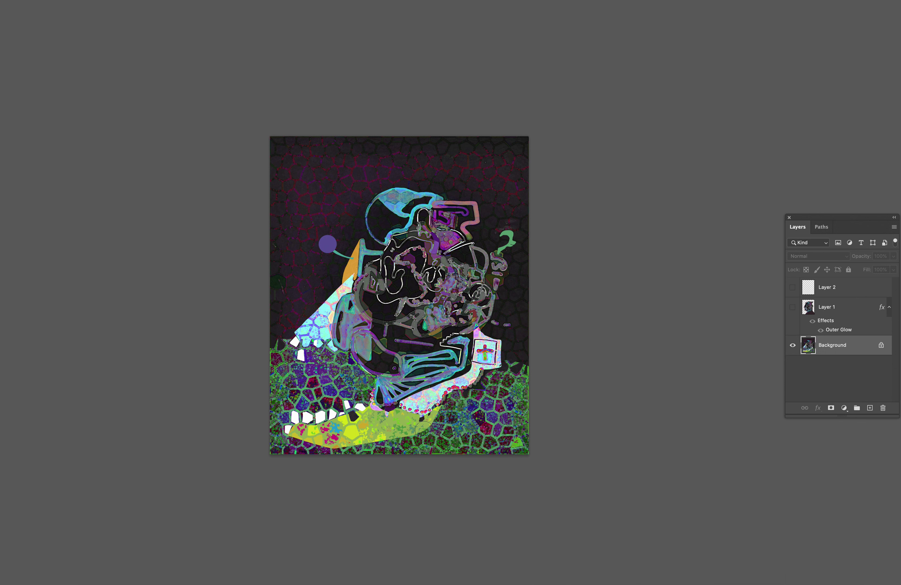
key("l")
mouse_move(396, 460)
left_mouse_down()
mouse_move(402, 438)
mouse_move(453, 396)
mouse_move(504, 374)
left_mouse_up()
mouse_move(504, 373)
left_mouse_down()
mouse_move(538, 387)
mouse_move(541, 460)
mouse_move(530, 500)
mouse_move(406, 525)
left_mouse_up()
key("super+j")
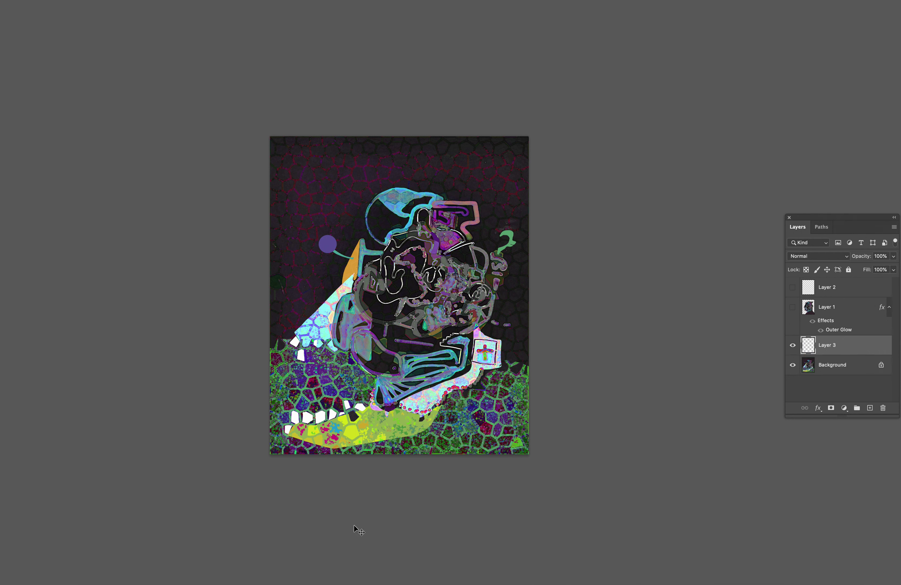
Try inverting the copied mosaic area with hue -84, saturation +58 and reduced lightness, and undo these colour changes
key("super+i")
key("super+u")
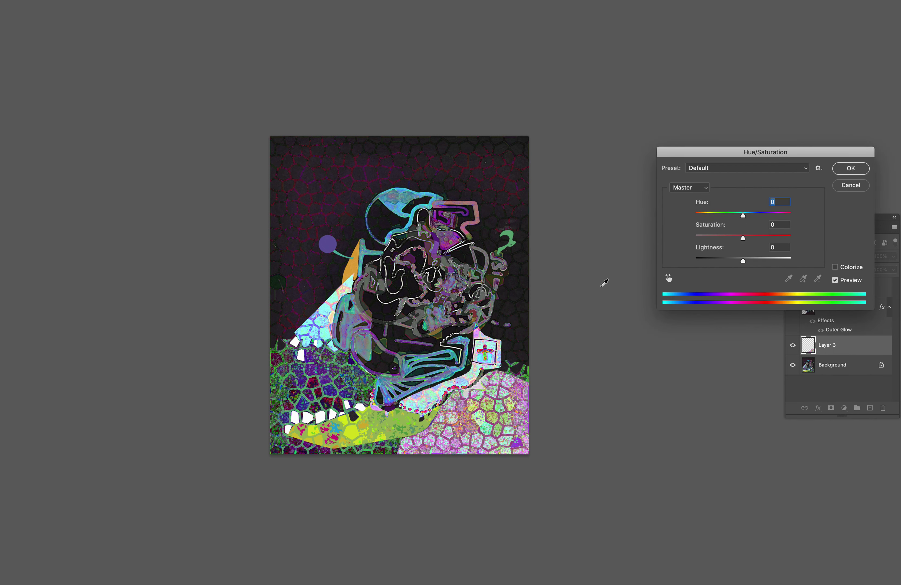
mouse_move(764, 217)
left_mouse_down()
mouse_move(782, 216)
mouse_move(709, 217)
mouse_move(768, 236)
left_mouse_up()
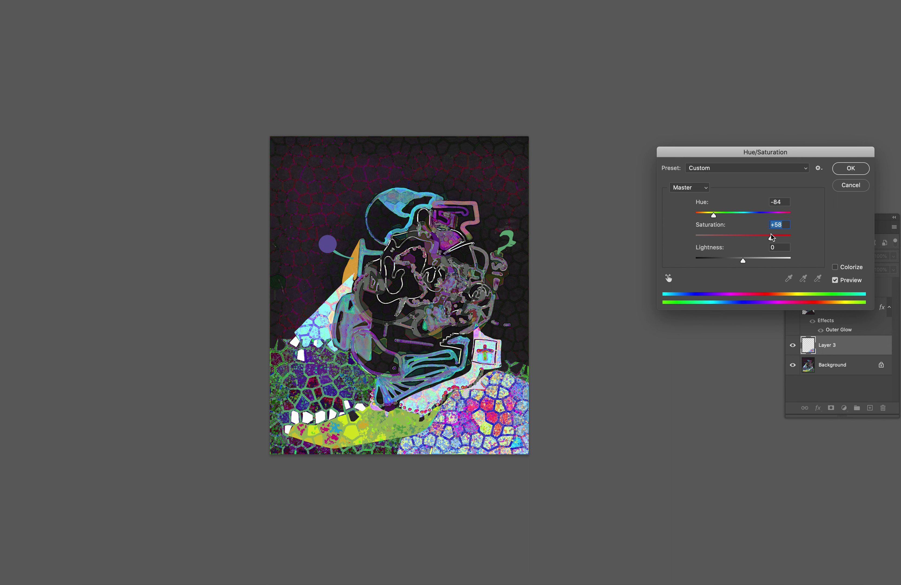
left_click_drag(743, 260, 727, 259)
key("Return")
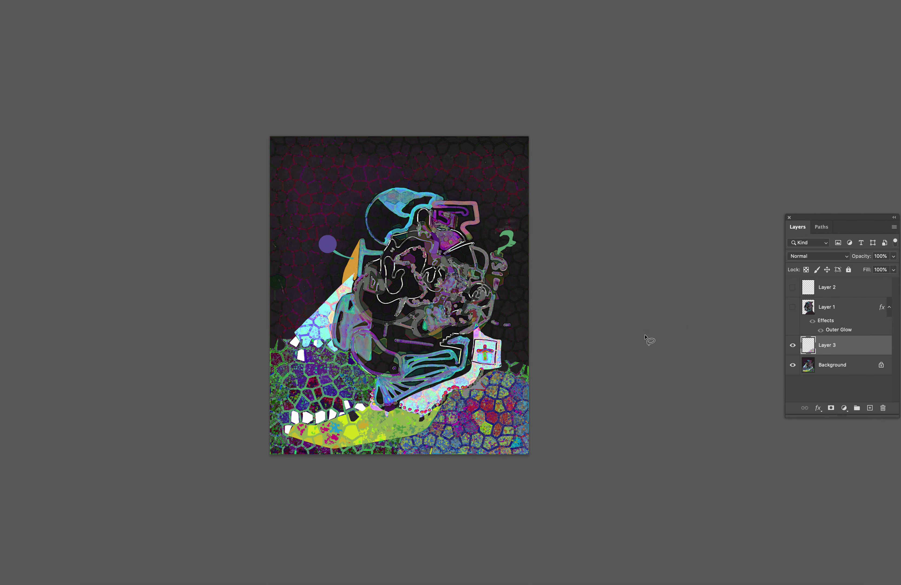
key("super+z")
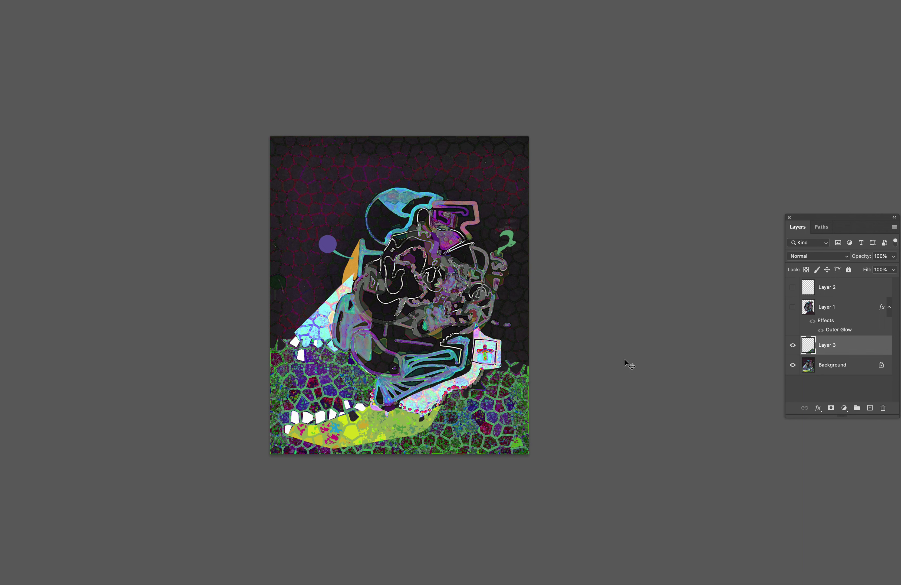
Try a blue Outer Glow on Layer 3 with 41% opacity, 15% spread and 250 px size
right_click(847, 345)
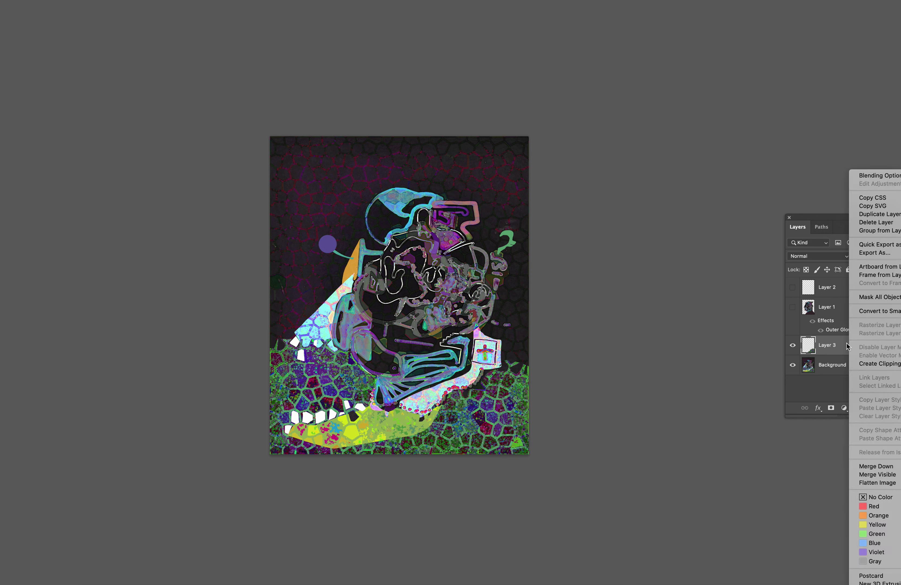
left_click(870, 177)
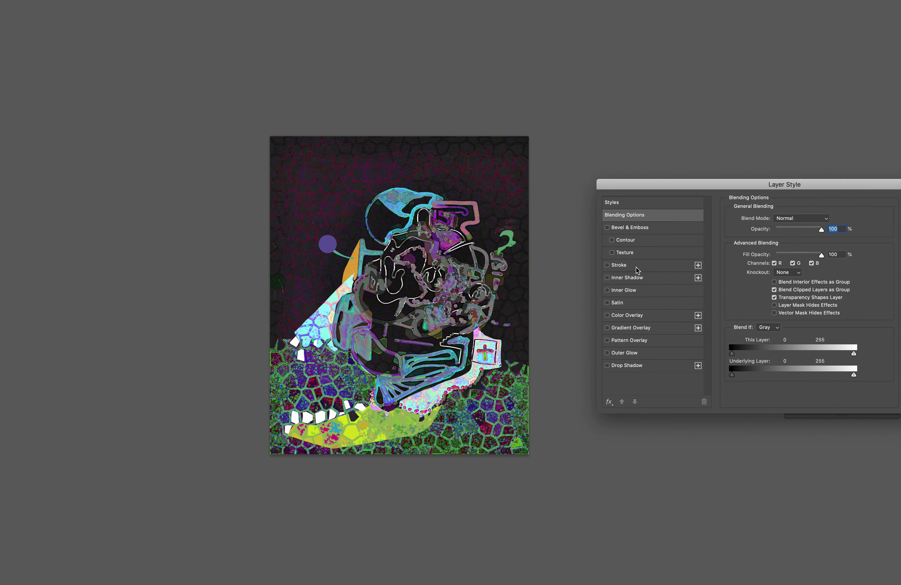
left_click(626, 353)
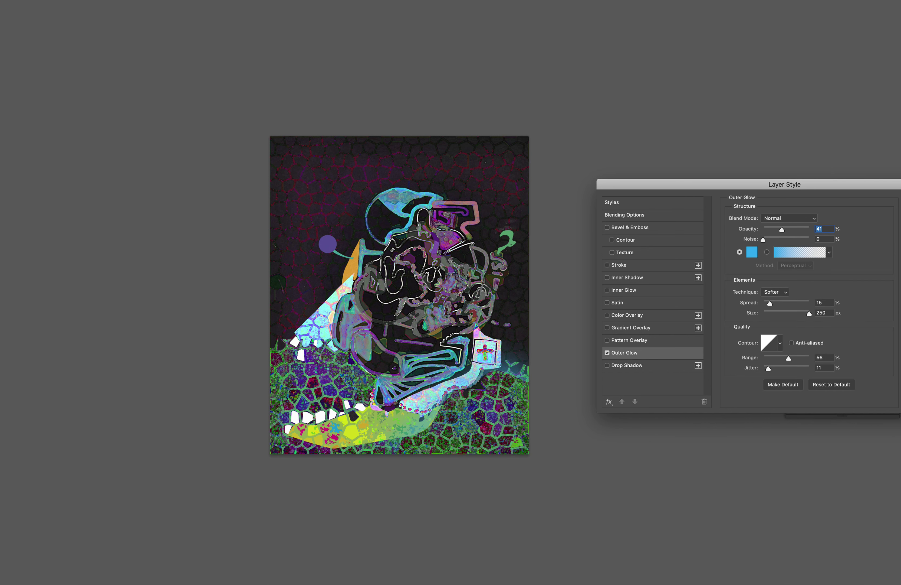
key("Return")
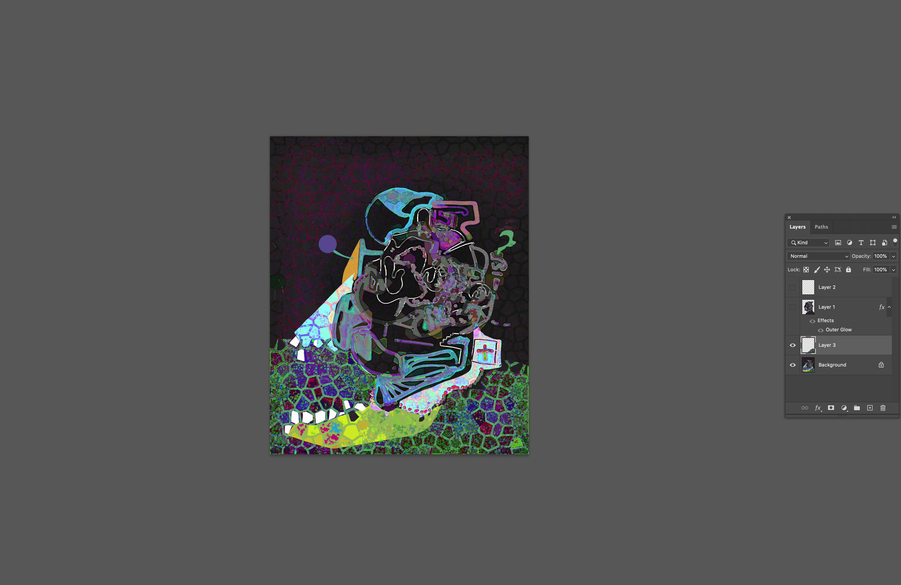
Lasso an eye shape inside the small purple cell of the face and merge Layer 3 into the background
key("super+plus")
key("super+plus")
key("super+plus")
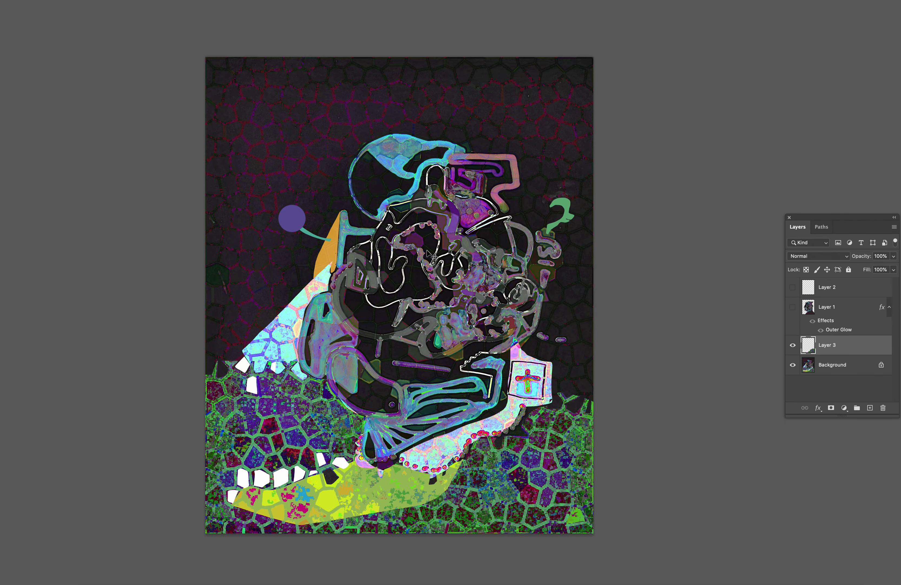
mouse_move(417, 178)
left_mouse_down()
mouse_move(444, 192)
mouse_move(433, 175)
left_mouse_up()
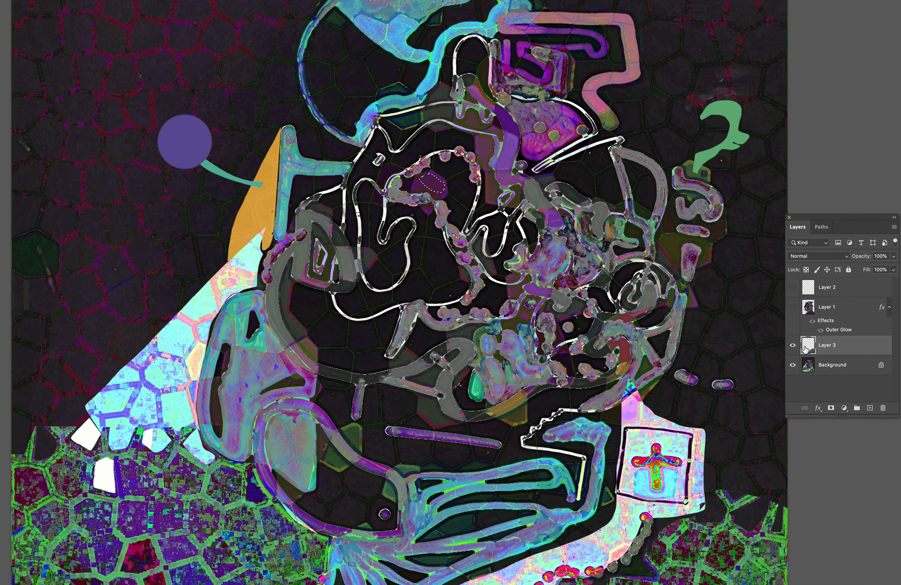
key("super+e")
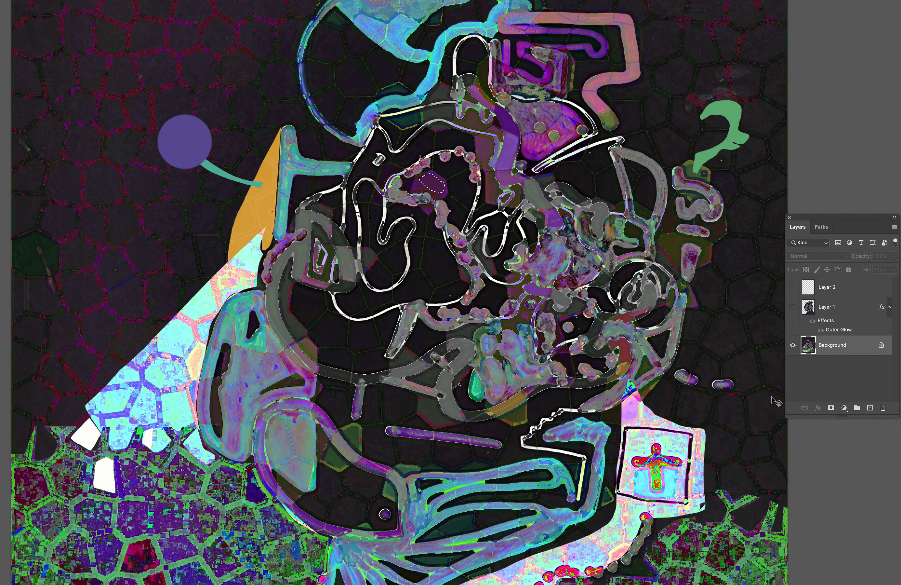
Turn the selected eye shape pale green on its own layer and delete a part of it
key("super+z")
key("alt+BackSpace")
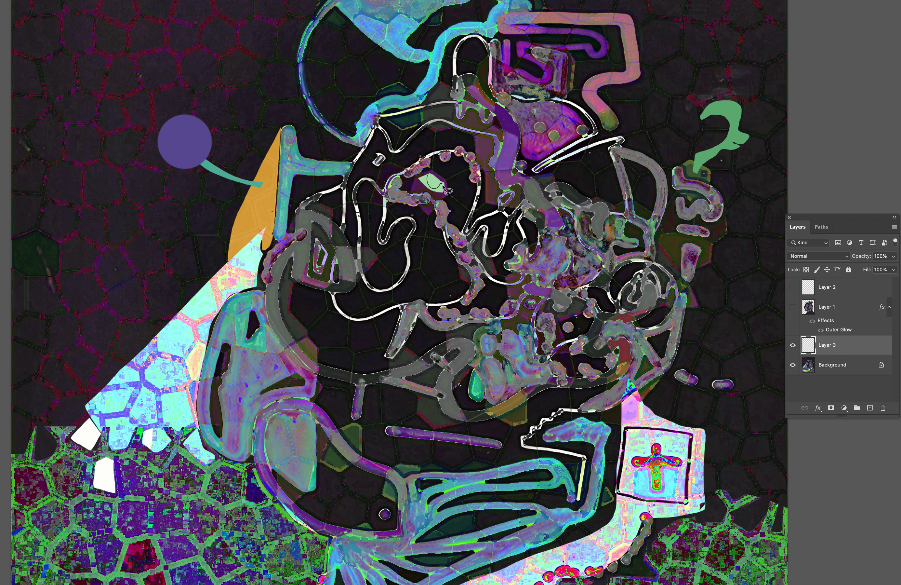
key("Delete")
key("super+d")
key("super+minus")
key("super+minus")
key("super+minus")
key("super+minus")
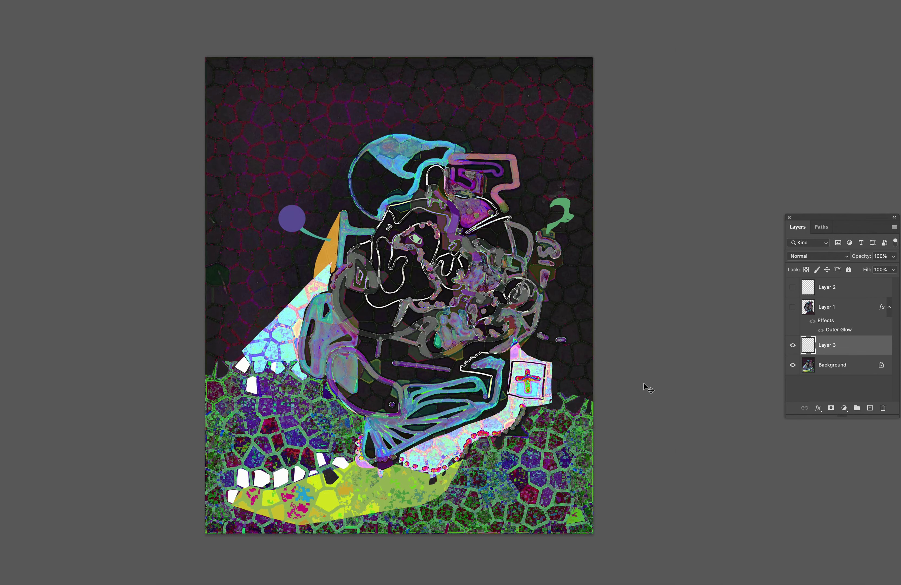
Merge the eye layer into the background, invert the selected area inside the eye and deselect it
key("super+plus")
key("super+plus")
key("super+plus")
key("super+plus")
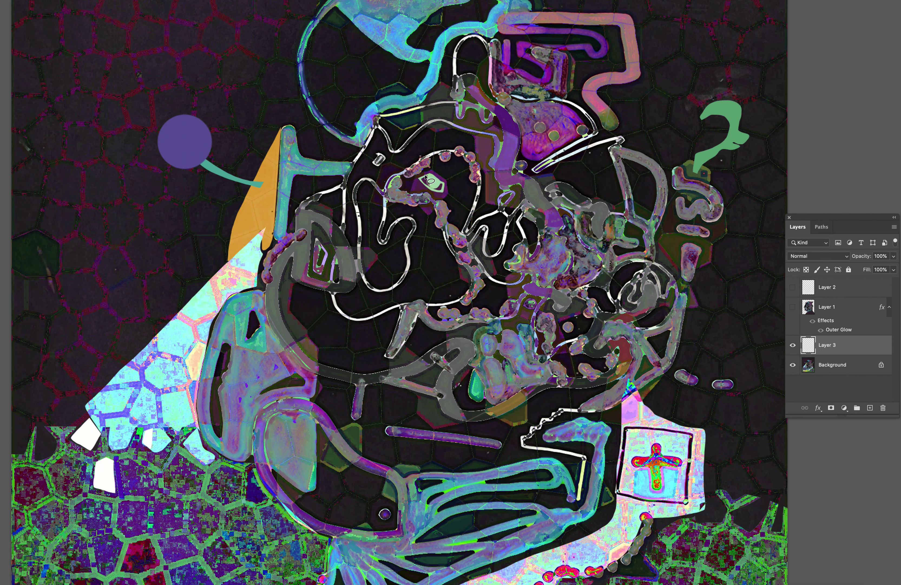
key("super+e")
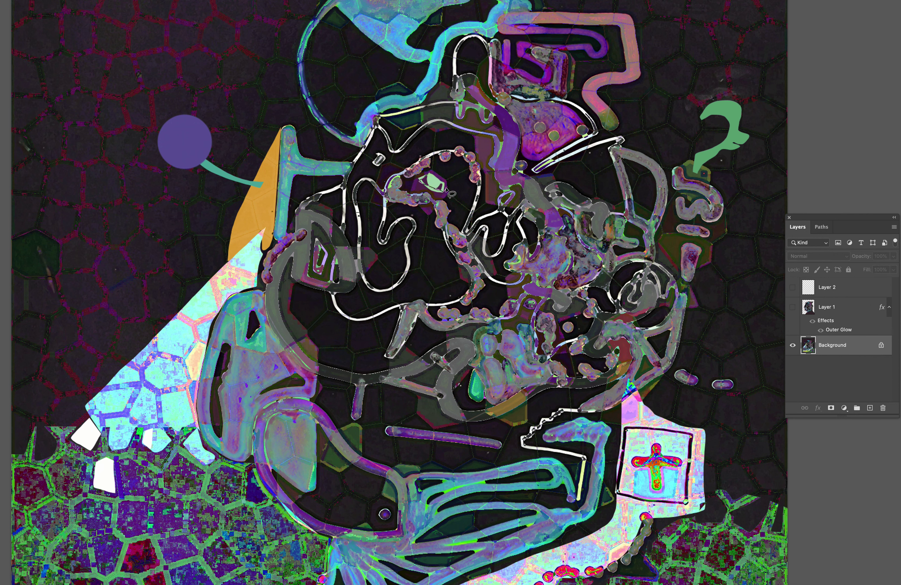
key("super+i")
key("super+d")
key("super+minus")
key("super+minus")
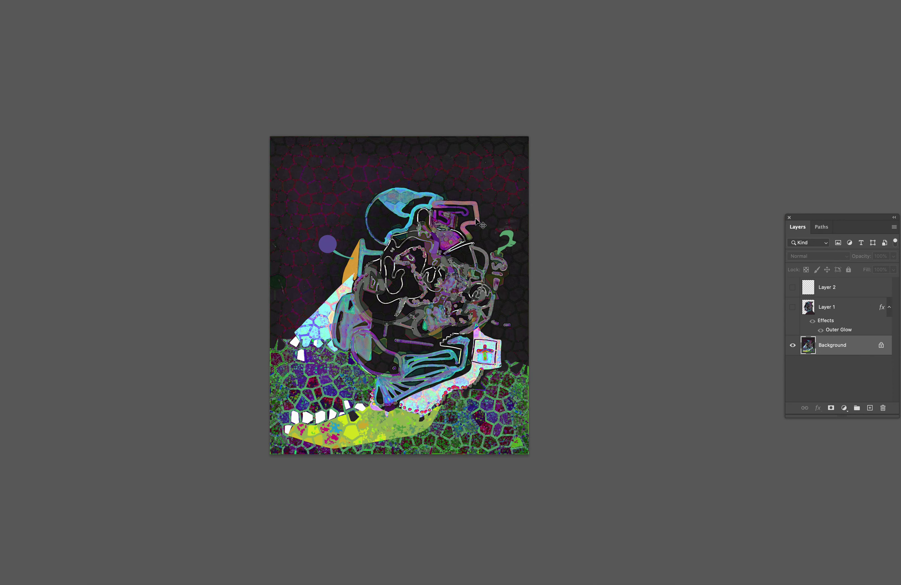
Lasso an area in the middle of the eye, recolour it pale green and deselect it
key("super+plus")
key("super+plus")
key("super+plus")
key("super+plus")
key("super+minus")
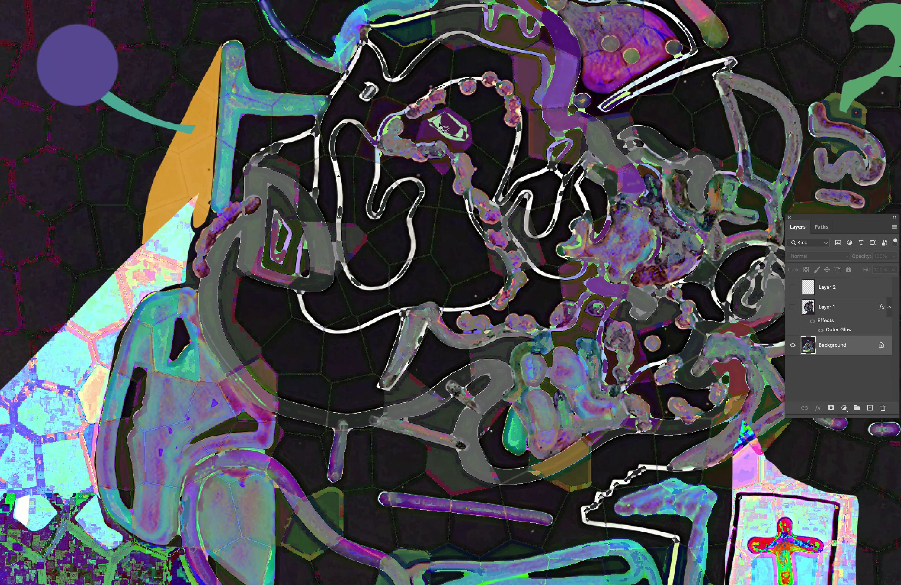
mouse_move(443, 115)
left_mouse_down()
mouse_move(442, 137)
mouse_move(458, 146)
mouse_move(471, 134)
left_mouse_up()
key("super+d")
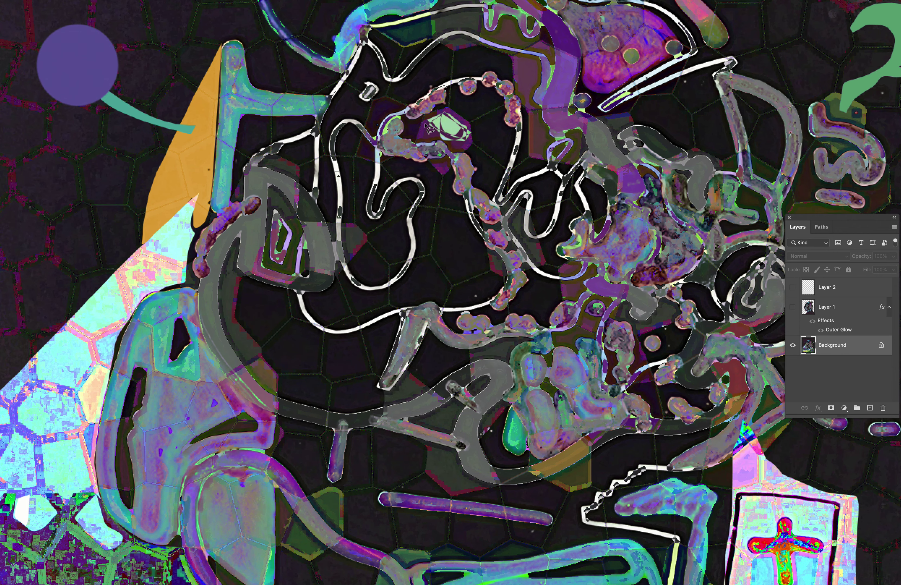
Lasso the eye, copy it to its own layer and enlarge it with Free Transform
key("super+minus")
key("super+minus")
key("super+minus")
key("super+minus")
key("super+minus")
key("super+plus")
key("super+plus")
key("super+plus")
mouse_move(414, 178)
left_mouse_down()
mouse_move(442, 175)
mouse_move(448, 202)
mouse_move(421, 193)
mouse_move(415, 180)
left_mouse_up()
key("ctrl+j")
key("ctrl+t")
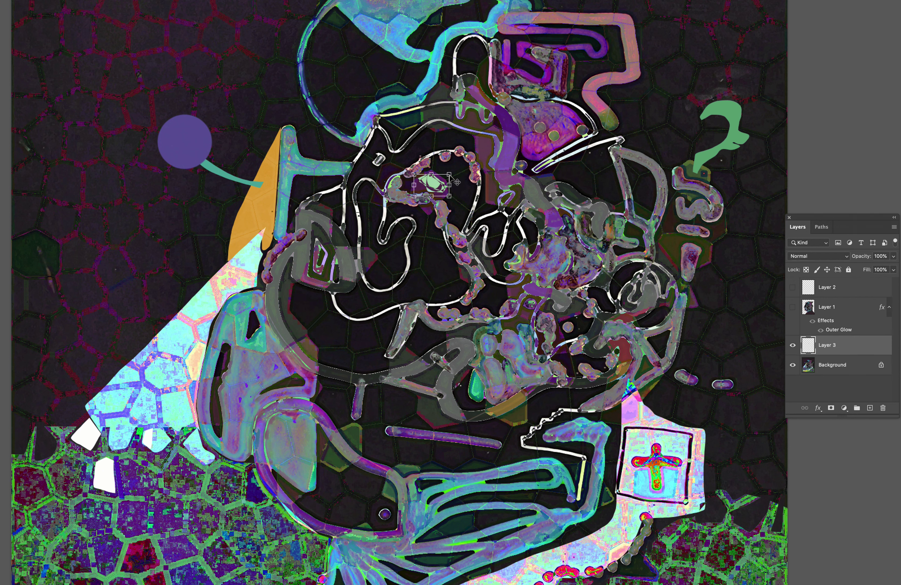
left_click_drag(453, 171, 474, 151)
key("Return")
key("super+minus")
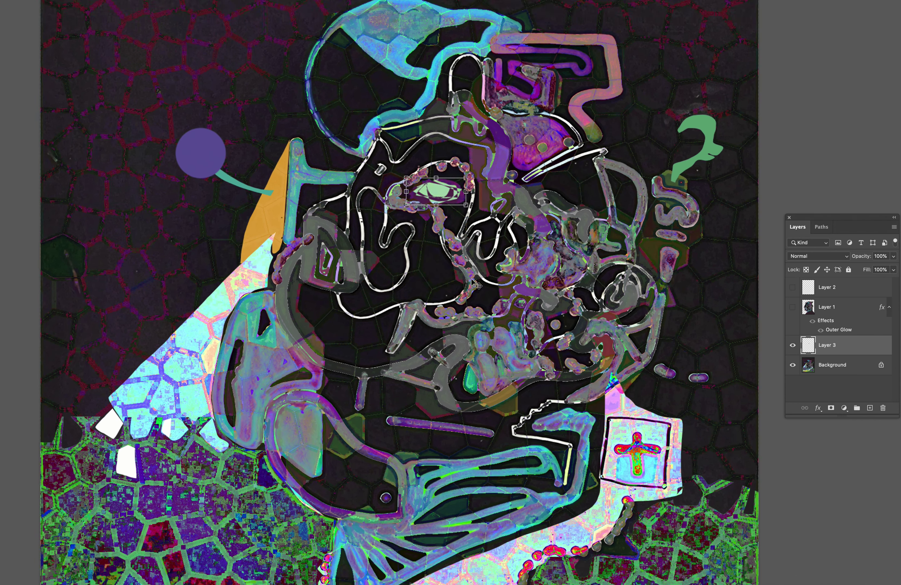
Apply the Sharpen More filter to the enlarged eye on Layer 3
key("super+minus")
key("super+minus")
key("super+minus")
key("super+plus")
key("super+plus")
key("super+plus")
key("super+plus")
key("super+plus")
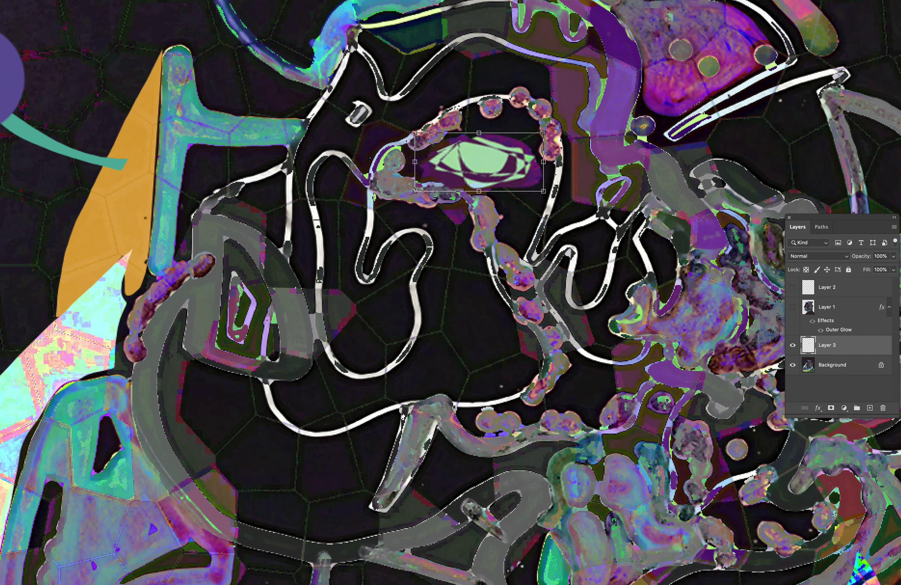
left_click(76, 0)
mouse_move(51, 0)
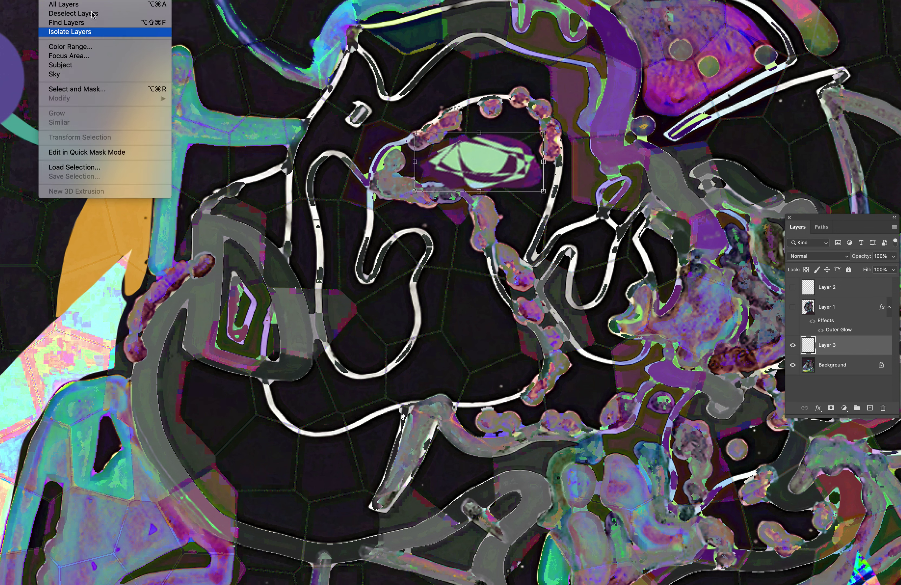
mouse_move(110, 133)
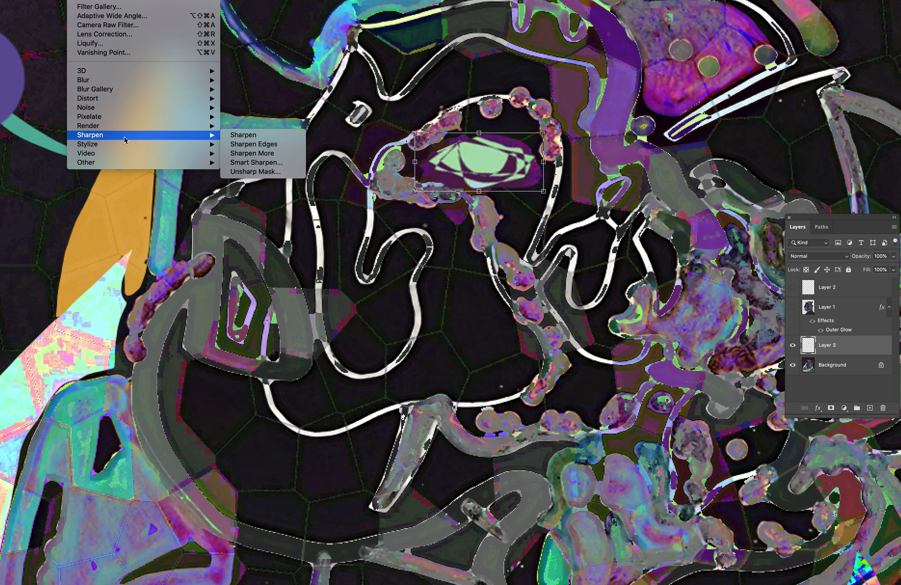
left_click(241, 153)
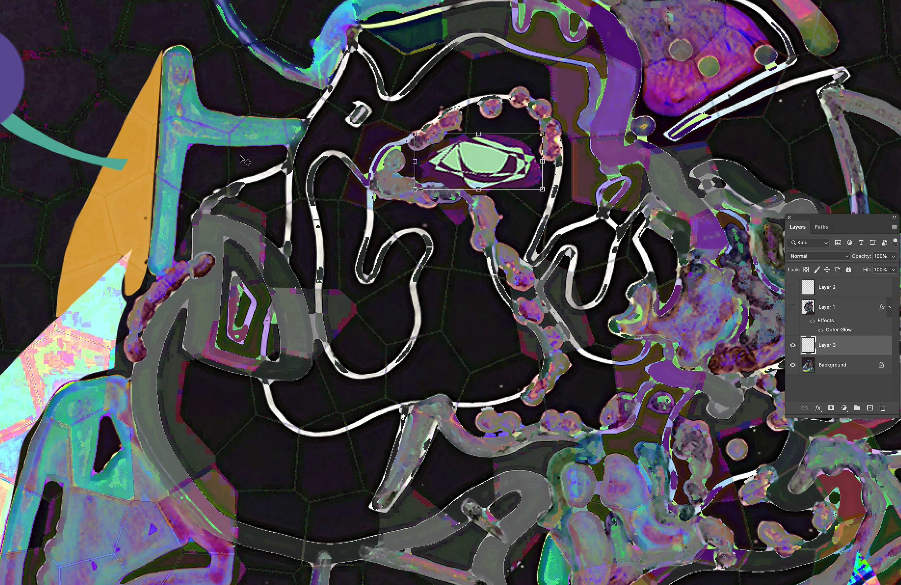
Lasso a half-round iris in the middle of the eye and fill it pale green on a new layer
key("super+minus")
key("super+plus")
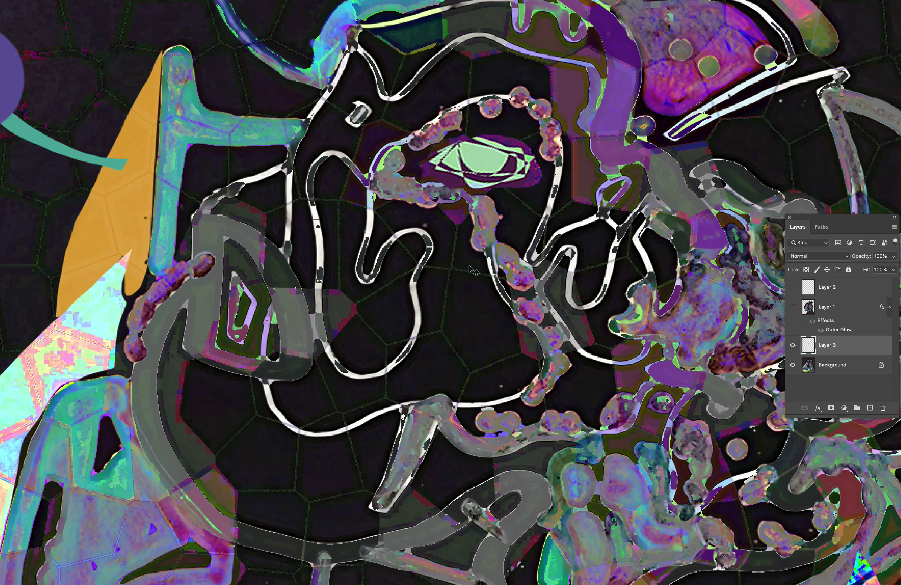
mouse_move(460, 144)
left_mouse_down()
mouse_move(484, 175)
mouse_move(501, 175)
mouse_move(508, 155)
left_mouse_up()
key("super+shift+alt+n")
key("alt+BackSpace")
key("super+z")
Recolour the iris magenta with Hue/Saturation, using hue -170, saturation +98 and lightness -21
key("super+u")
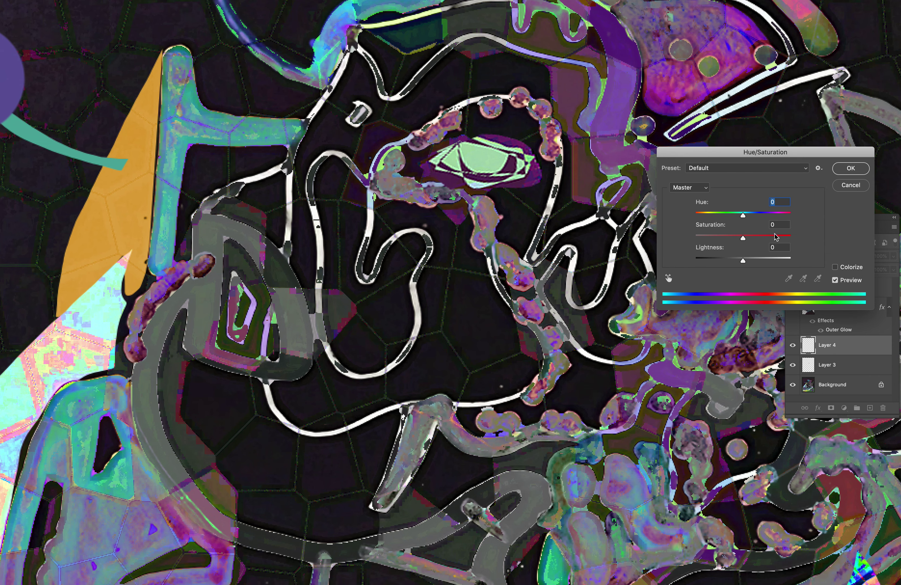
left_click(781, 235)
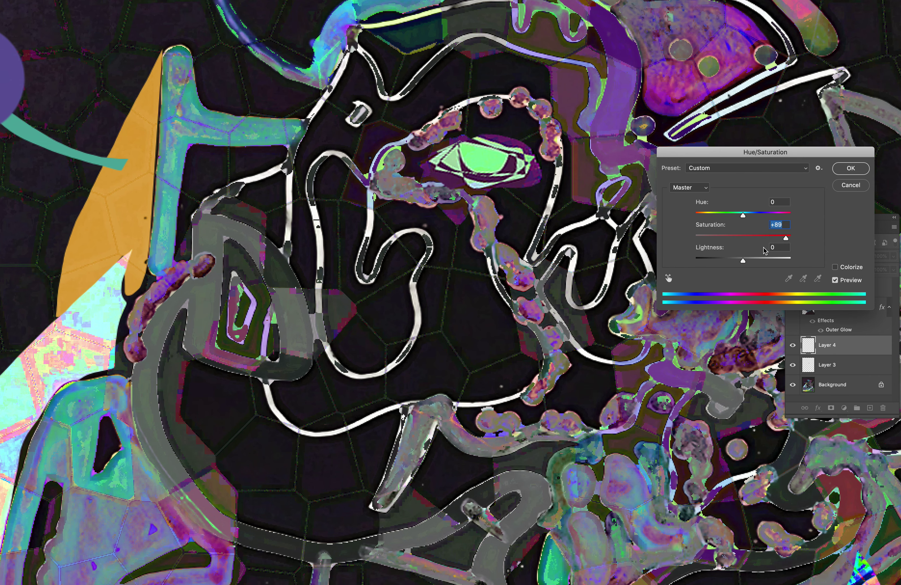
key("super+minus")
key("super+minus")
left_click_drag(750, 215, 758, 216)
key("super+minus")
key("super+minus")
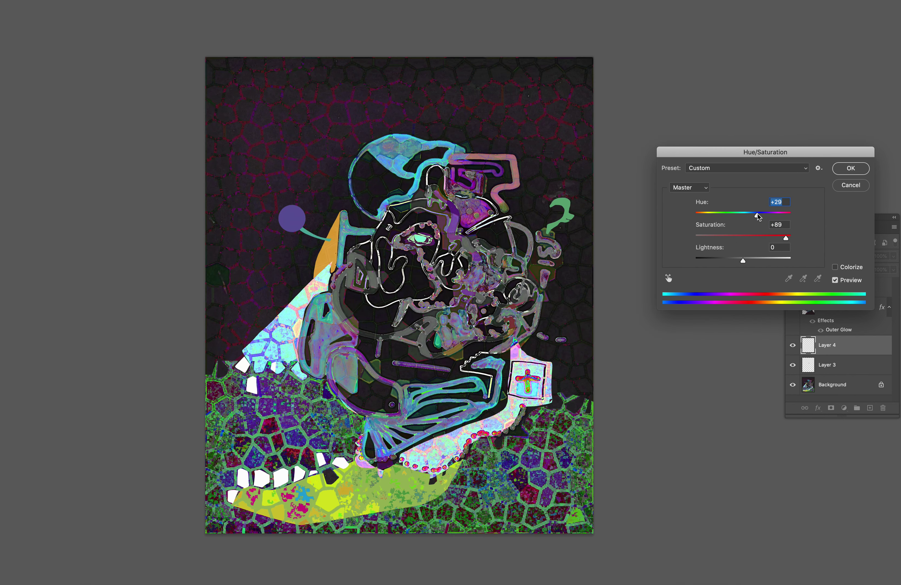
left_click(737, 214)
left_click_drag(721, 218, 735, 213)
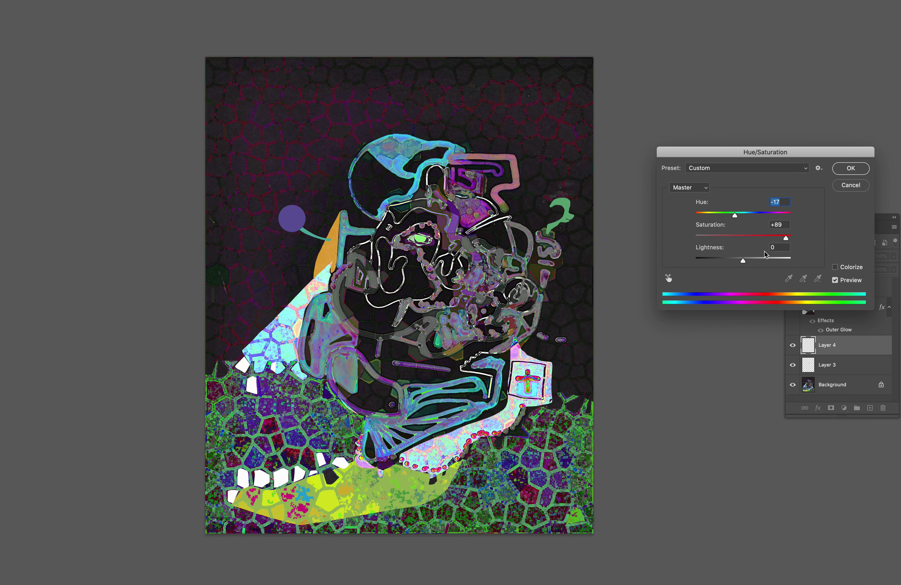
left_click_drag(730, 261, 720, 259)
mouse_move(731, 259)
left_mouse_down()
mouse_move(750, 260)
mouse_move(735, 263)
left_mouse_up()
left_click_drag(748, 215, 796, 217)
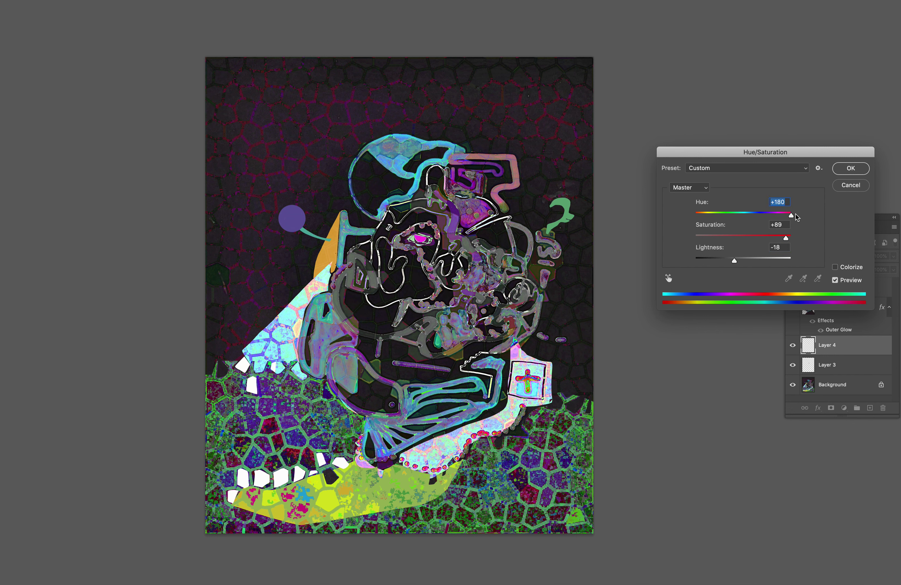
mouse_move(733, 259)
left_mouse_down()
mouse_move(720, 259)
mouse_move(733, 261)
left_mouse_up()
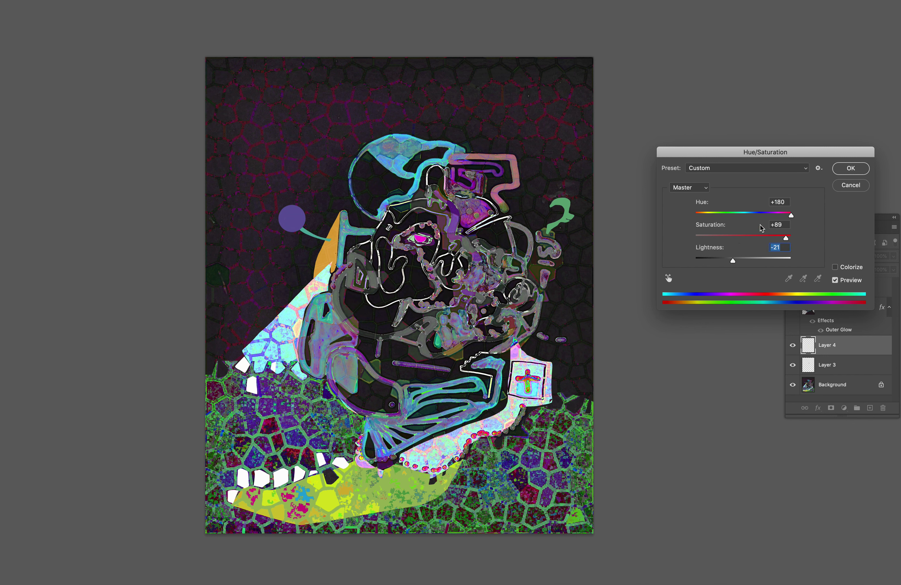
left_click(791, 238)
left_click_drag(791, 215, 697, 211)
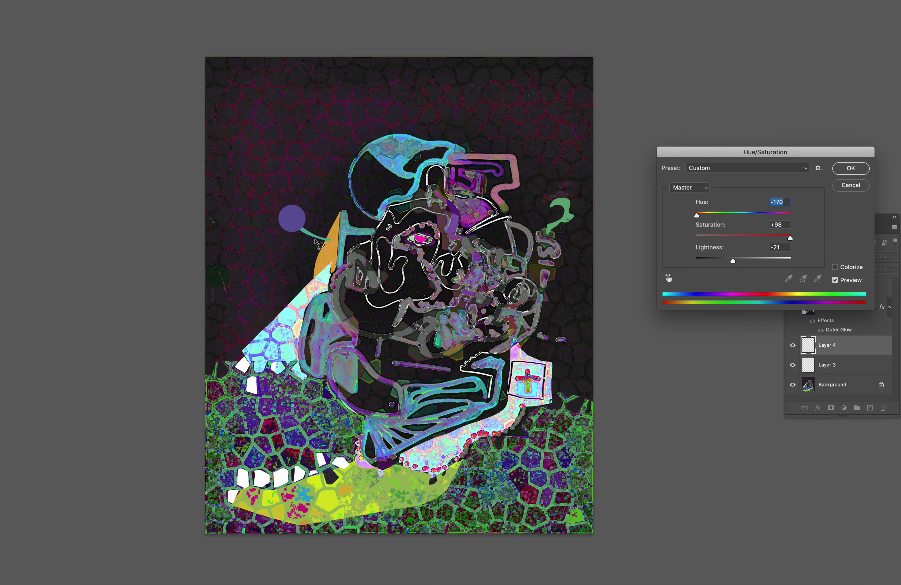
key("Return")
Lasso three triangular lashes above the eye, fill them with the orange of the large wedge and deselect them
key("super+plus")
key("super+plus")
key("super+plus")
left_click_drag(507, 88, 501, 192)
mouse_move(472, 144)
left_mouse_down()
mouse_move(471, 121)
mouse_move(482, 144)
mouse_move(506, 134)
mouse_move(510, 117)
mouse_move(513, 143)
mouse_move(503, 142)
mouse_move(538, 143)
mouse_move(532, 153)
left_mouse_up()
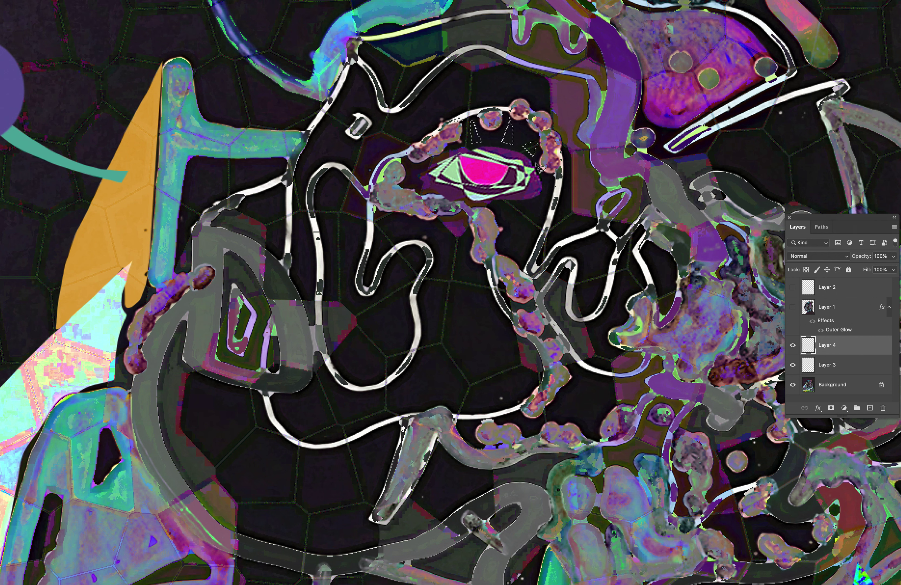
left_click(135, 242, "alt")
left_click_drag(377, 146, 603, 148)
key("super+d")
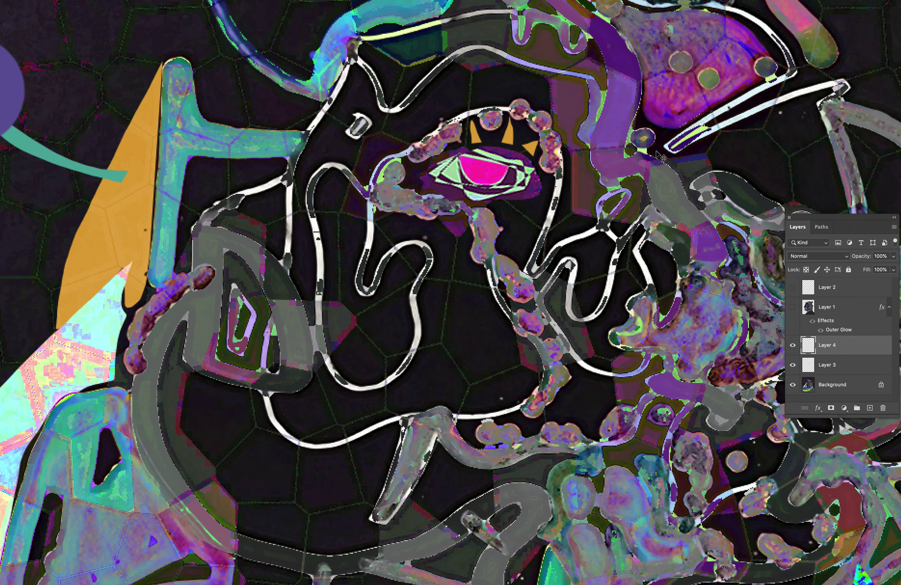
Undo the orange triangular lashes above the eye
key("super+minus")
key("super+minus")
key("super+minus")
key("super+minus")
key("super+minus")
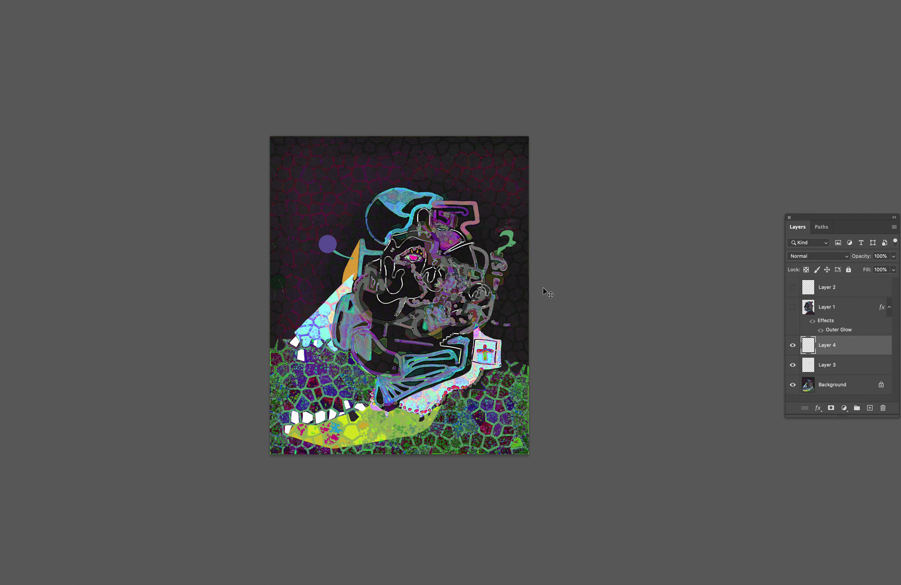
key("super+plus")
key("super+plus")
key("super+plus")
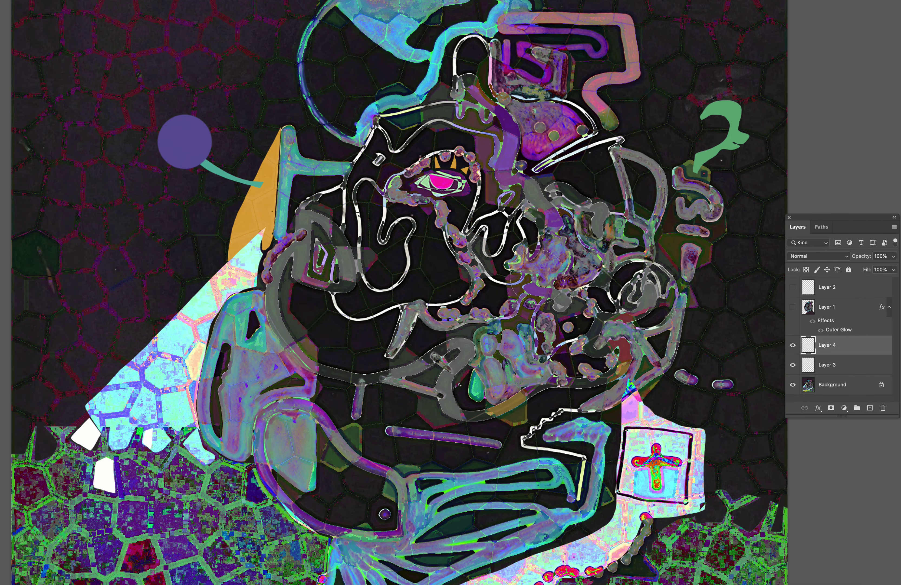
mouse_move(470, 278)
left_mouse_down()
mouse_move(473, 269)
mouse_move(477, 283)
left_mouse_up()
key("b")
key("super+minus")
key("super+minus")
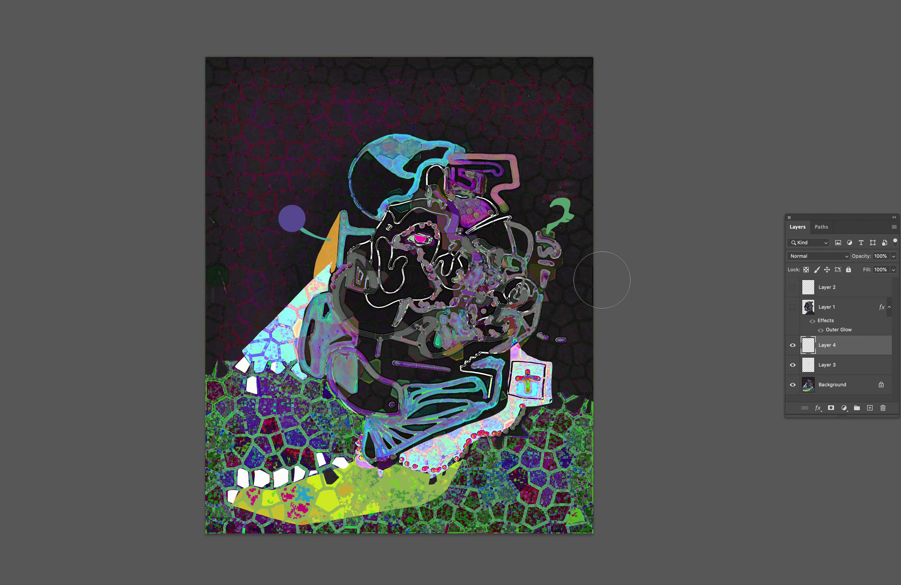
key("super+plus")
key("super+plus")
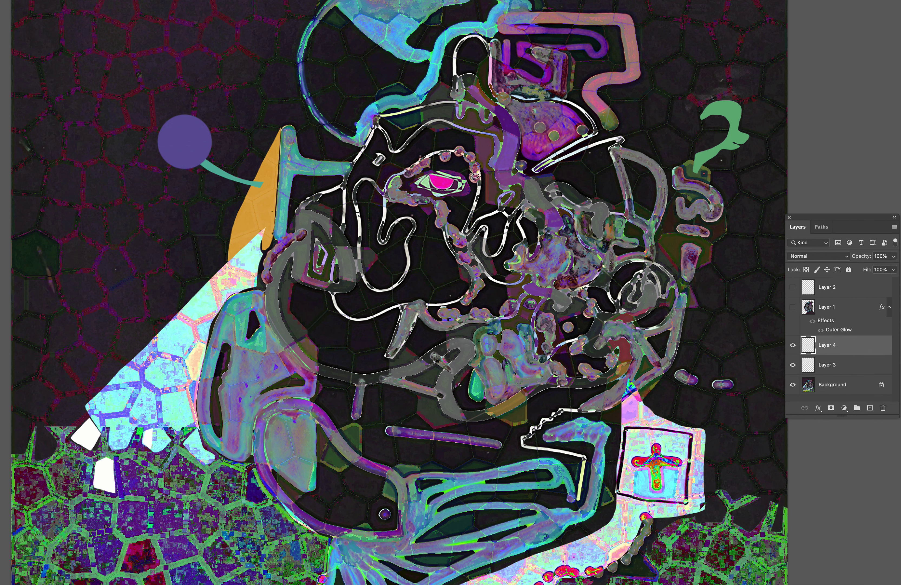
Lasso a wedge at the eye's outer corner, fill it white on a new layer above the background and deselect it
mouse_move(471, 171)
left_mouse_down()
mouse_move(450, 190)
mouse_move(476, 219)
mouse_move(482, 188)
mouse_move(472, 173)
left_mouse_up()
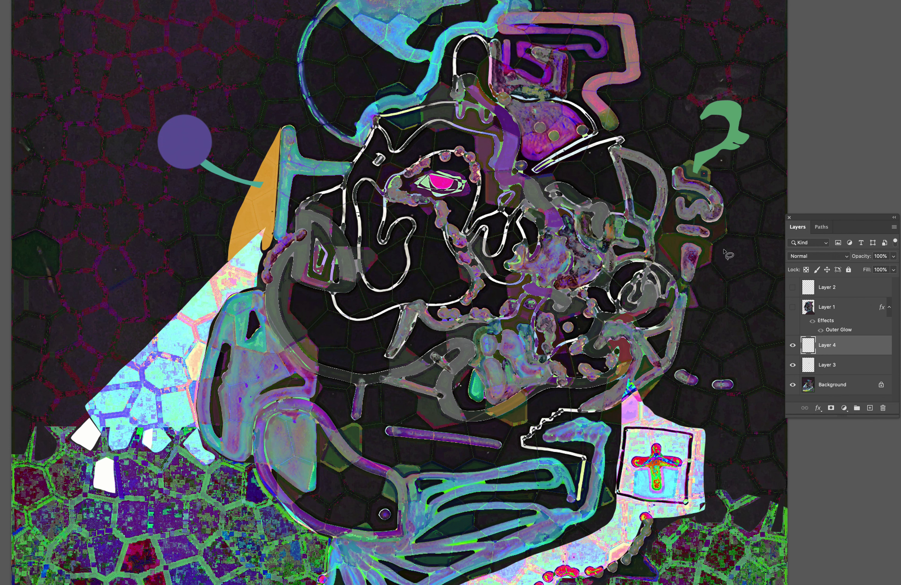
left_click(827, 383)
key("shift+super+alt+n")
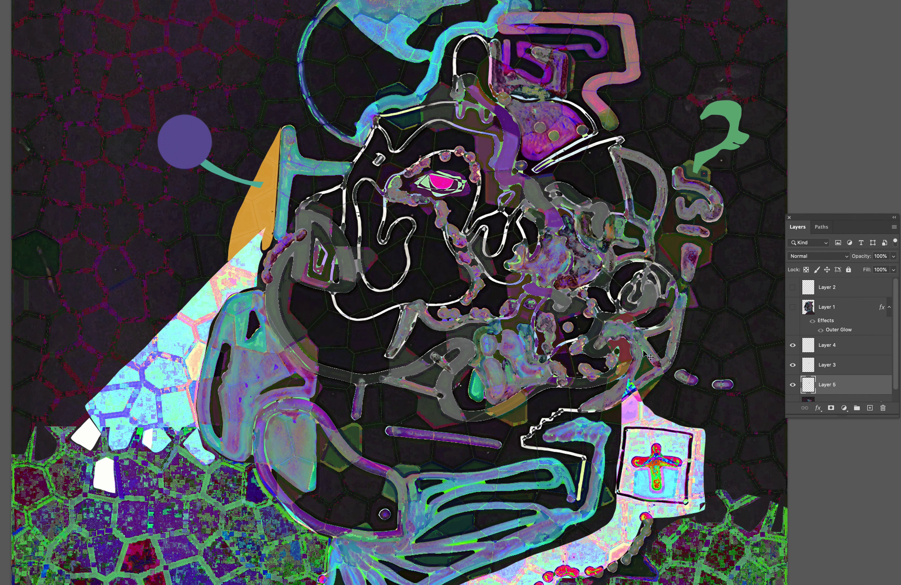
key("alt+BackSpace")
key("super+d")
Colorize the white wedge dark blue with Hue/Saturation, using hue 216, saturation 49 and a strongly reduced lightness
key("ctrl+minus")
key("ctrl+minus")
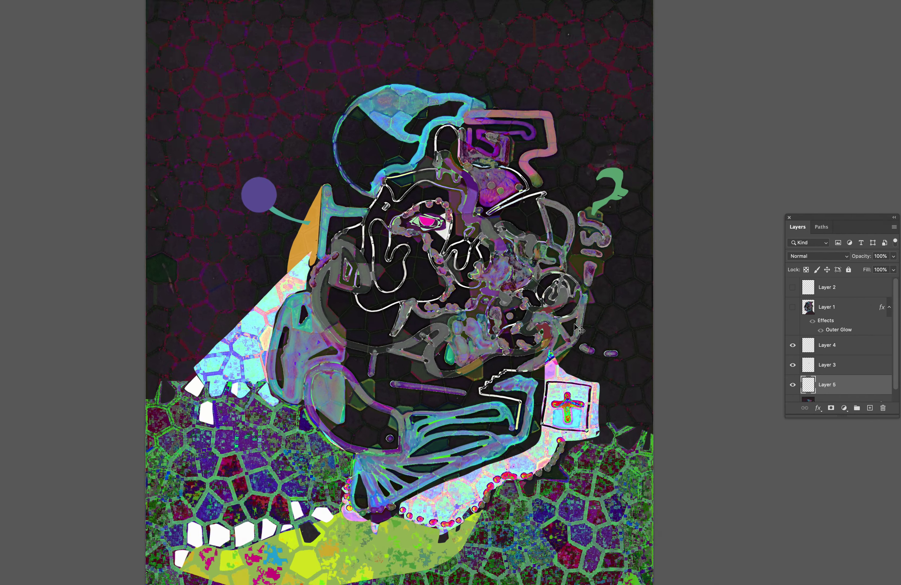
key("ctrl+u")
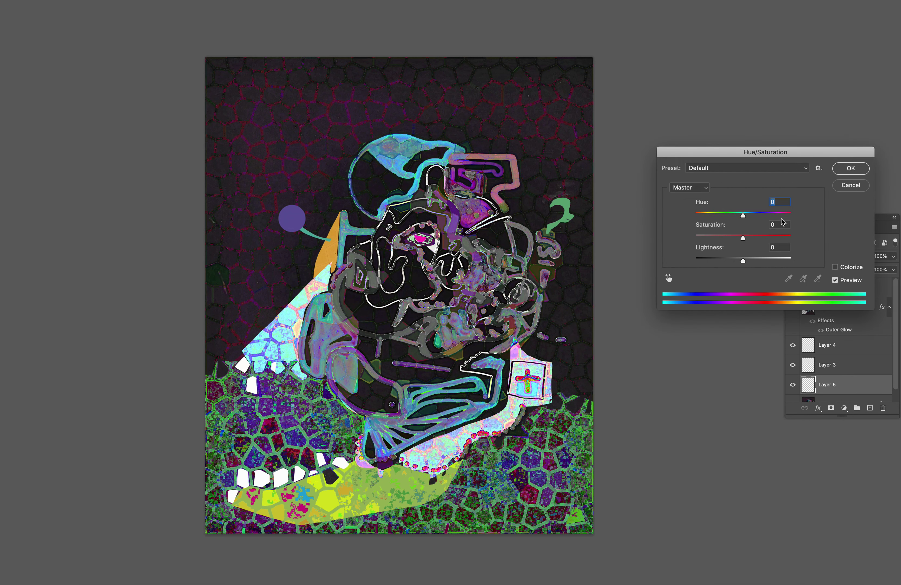
left_click(836, 267)
left_click_drag(726, 261, 730, 260)
left_click(766, 237)
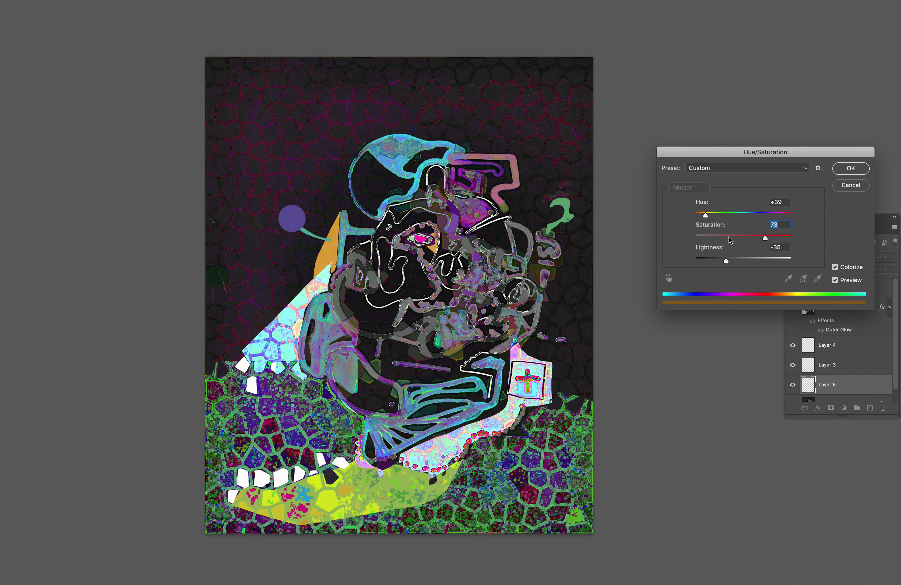
left_click(743, 237)
left_click_drag(725, 261, 718, 259)
left_click(732, 215)
left_click_drag(733, 216, 753, 214)
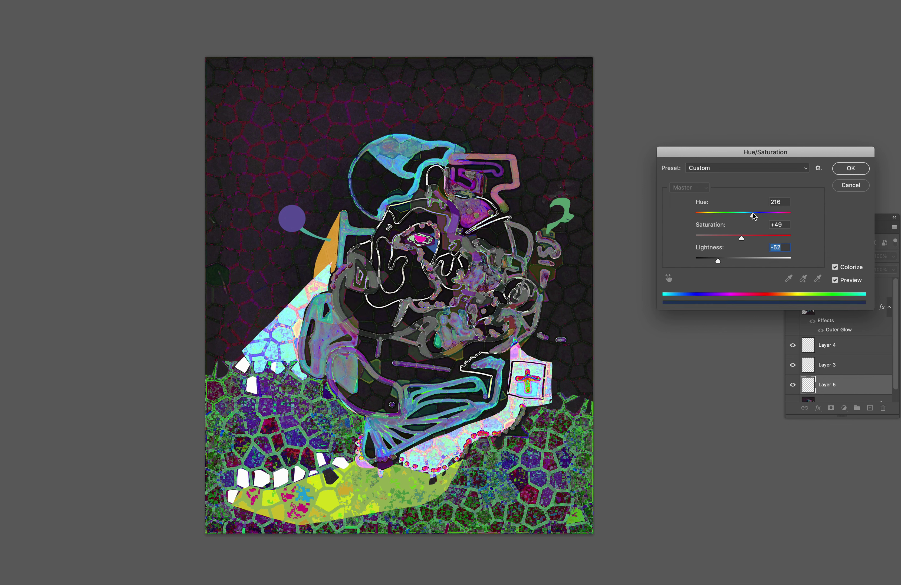
left_click(708, 259)
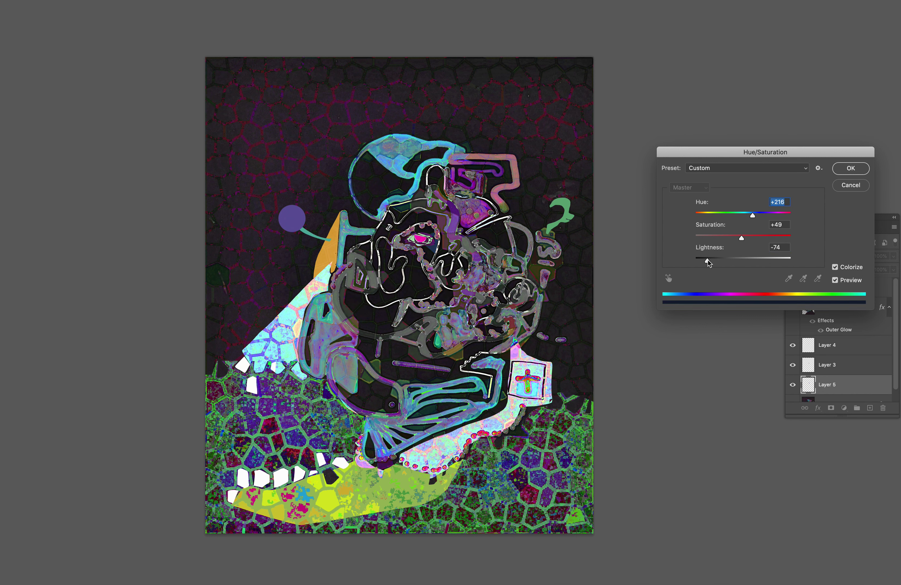
left_click_drag(708, 259, 702, 260)
key("Return")
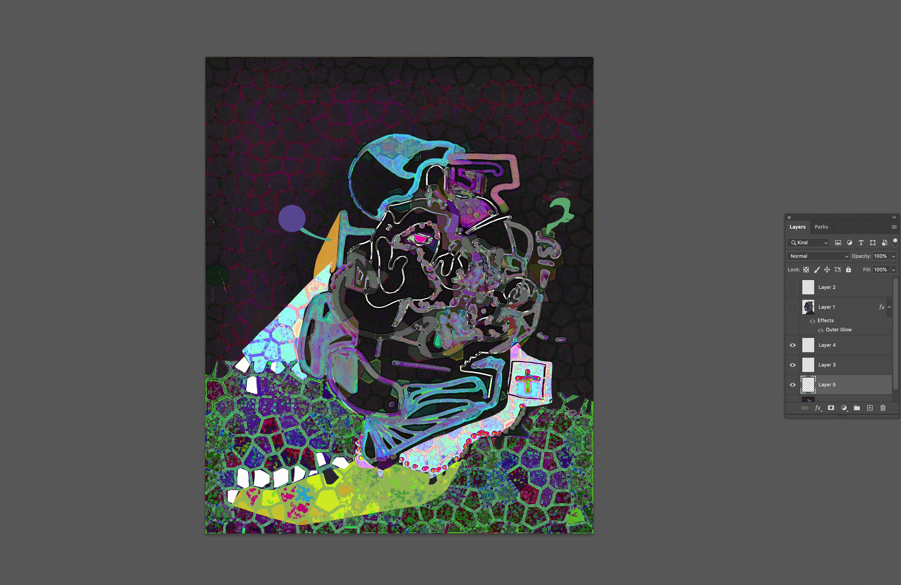
Lasso a small rounded shape beside the cross panel, above the green texture, and fill it with sampled white
left_click_drag(567, 390, 569, 393)
left_click(242, 364)
key("alt+BackSpace")
Lasso a small U-shaped area inside the white rounded shape and cut it out
key("super+plus")
key("super+plus")
key("super+plus")
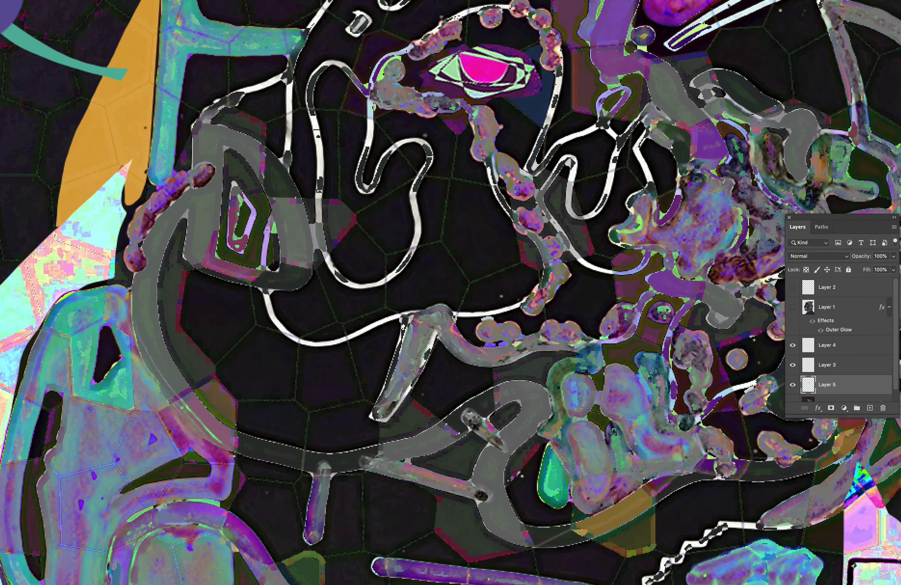
scroll(451, 293, "down", 4)
scroll(451, 292, "right", 3)
scroll(451, 293, "down", 4)
scroll(450, 292, "right", 6)
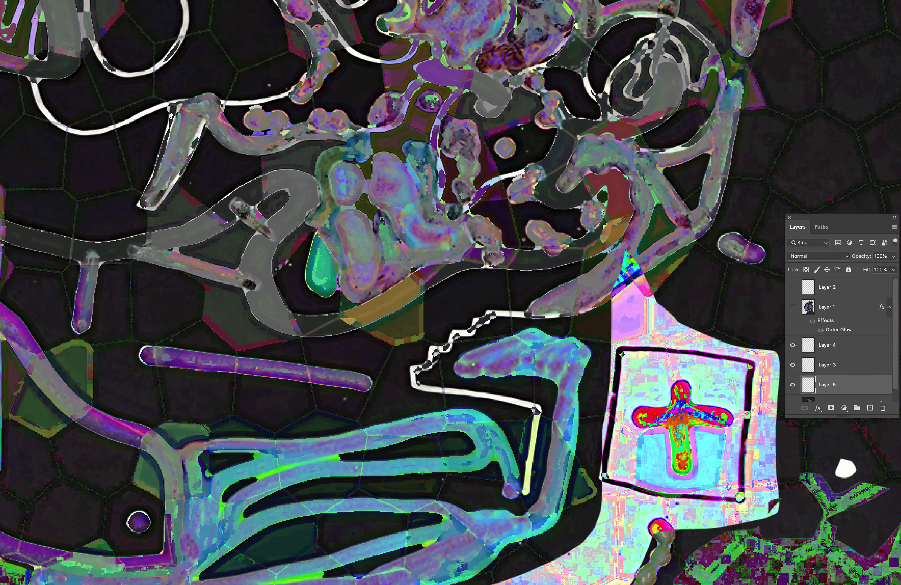
key("l")
mouse_move(842, 465)
left_mouse_down()
mouse_move(849, 477)
mouse_move(846, 468)
left_mouse_up()
Lasso several pointed lash shapes along the beaded arc above the eye
key("super+minus")
key("super+minus")
key("super+minus")
key("super+minus")
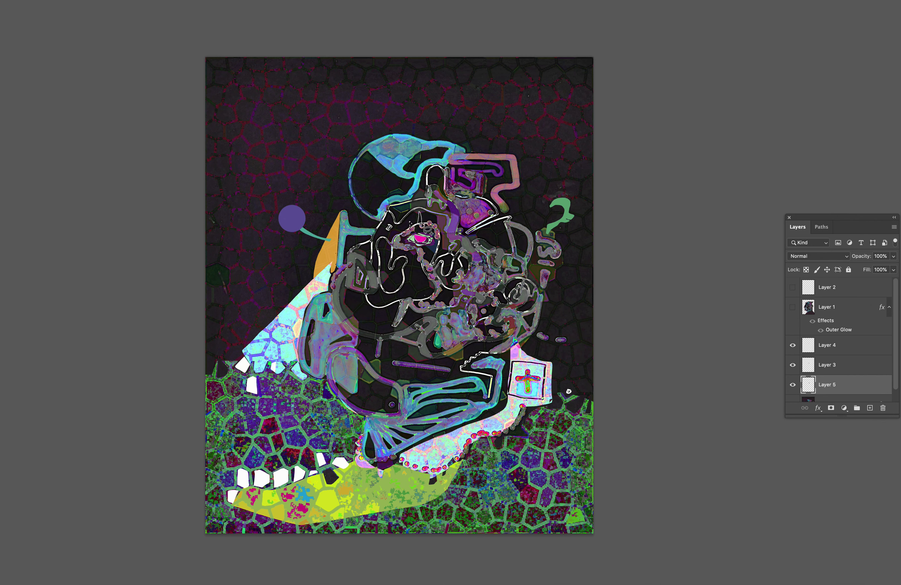
key("super+plus")
key("super+plus")
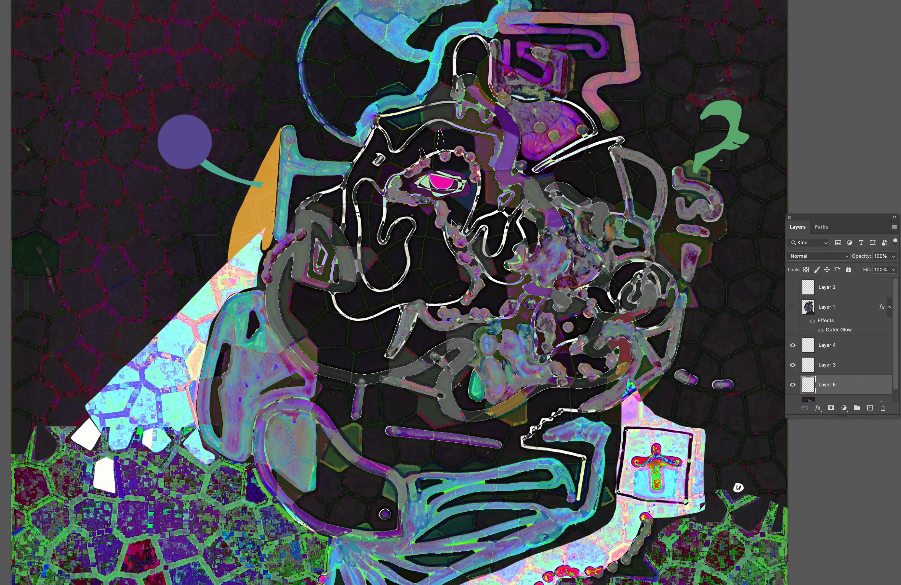
scroll(469, 170, "up", 4)
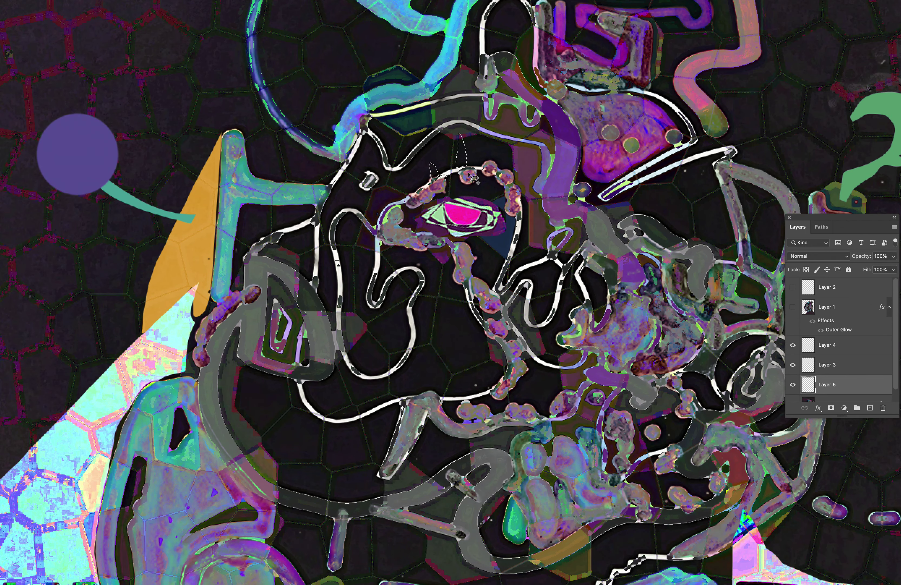
left_click_drag(490, 148, 492, 164)
mouse_move(506, 175)
left_mouse_down()
mouse_move(520, 156)
mouse_move(508, 181)
mouse_move(514, 191)
mouse_move(531, 183)
mouse_move(513, 208)
left_mouse_up()
Sample the orange of the large wedge and brush it into the selected lashes
key("i")
left_click(180, 259)
key("b")
left_click_drag(406, 167, 513, 192)
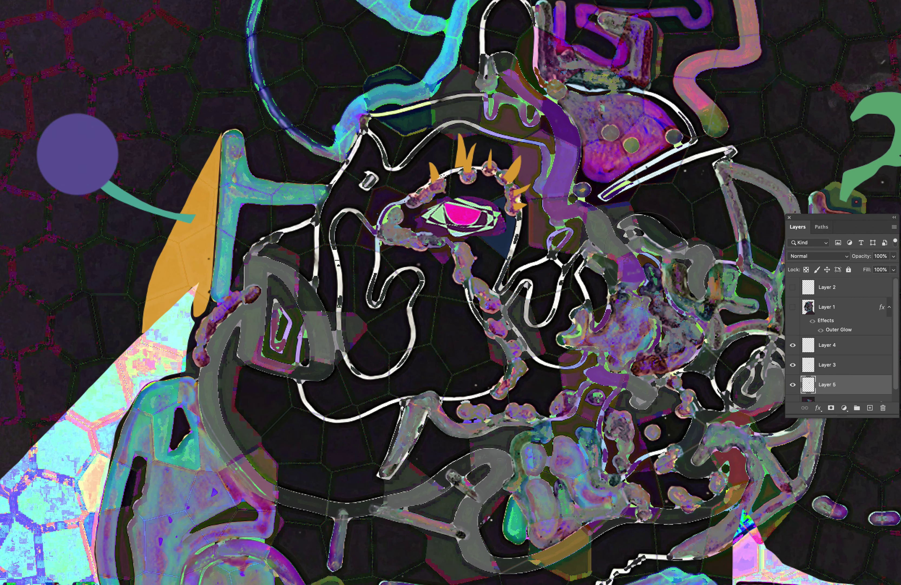
Brighten the lashes to yellow with Hue/Saturation on Layer 5, using hue +13 and saturation +78
key("super+minus")
key("super+minus")
key("super+minus")
key("super+minus")
key("super+minus")
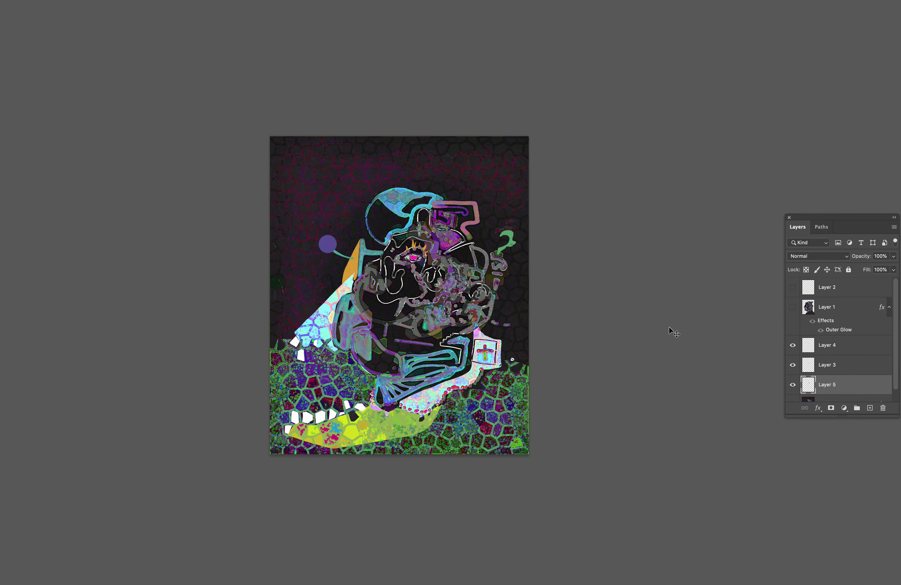
key("super+equal")
key("super+equal")
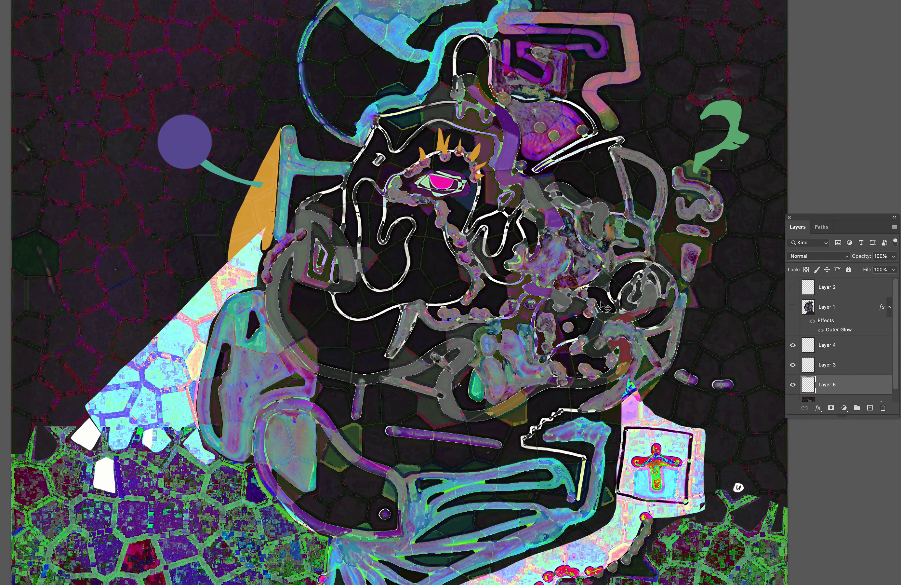
key("super+minus")
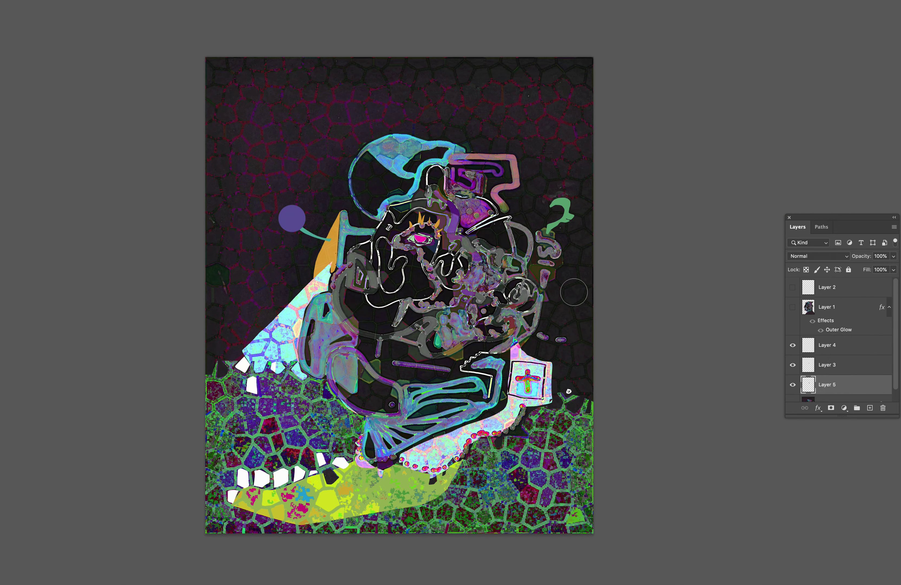
key("super+u")
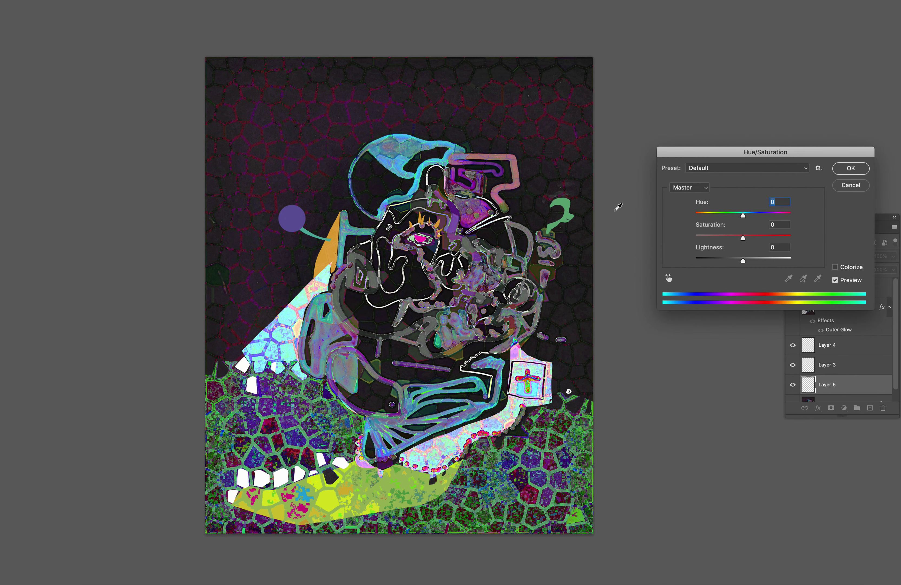
left_click_drag(729, 215, 797, 210)
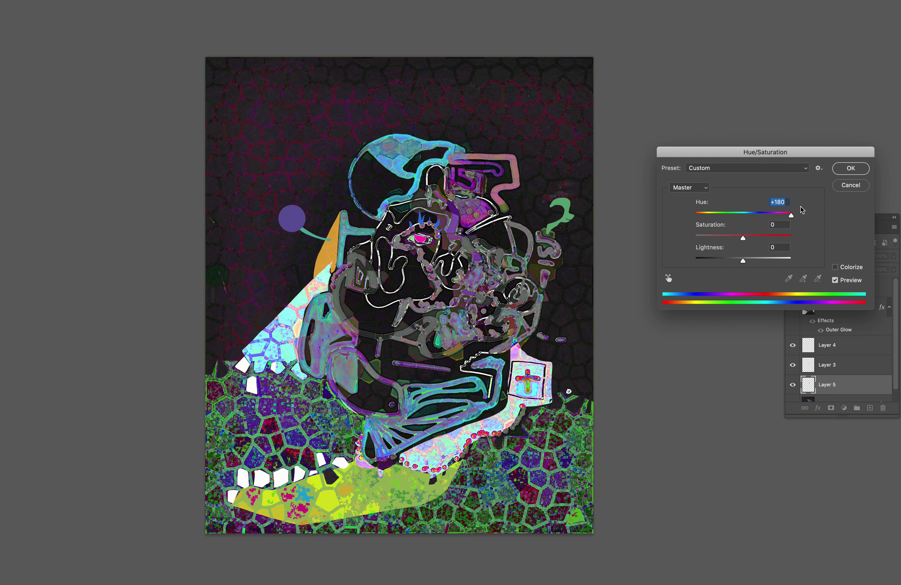
left_click_drag(788, 212, 756, 216)
mouse_move(743, 216)
left_mouse_down()
mouse_move(781, 237)
mouse_move(739, 215)
mouse_move(750, 215)
left_mouse_up()
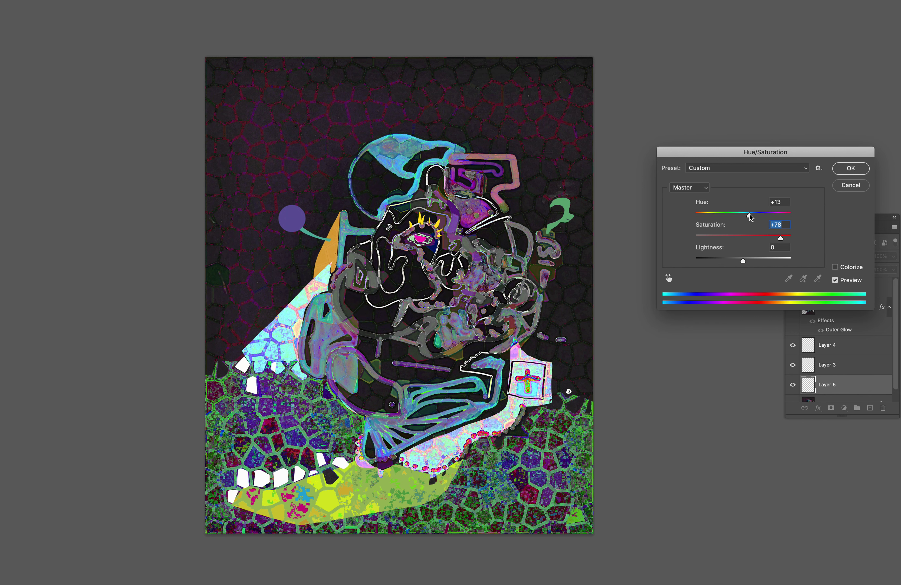
key("Return")
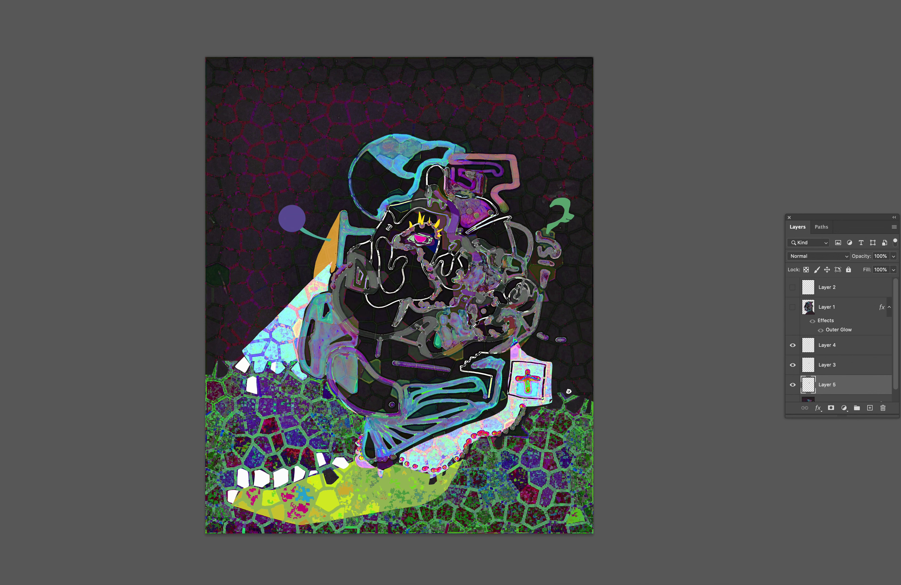
left_click(394, 168, "alt")
left_click_drag(394, 167, 398, 167)
right_click(396, 134)
left_click_drag(456, 155, 451, 156)
left_click(394, 165)
right_click(394, 166)
key("Escape")
right_click(259, 583)
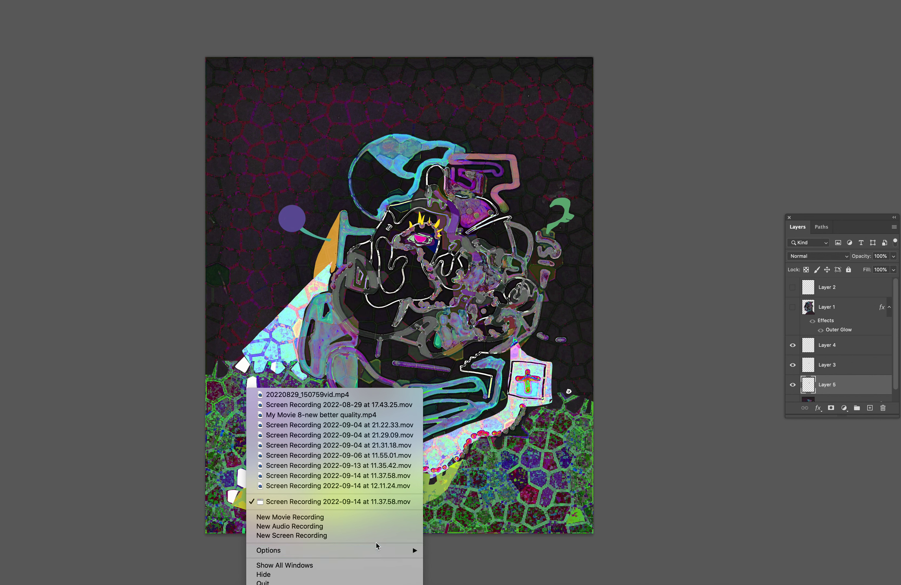